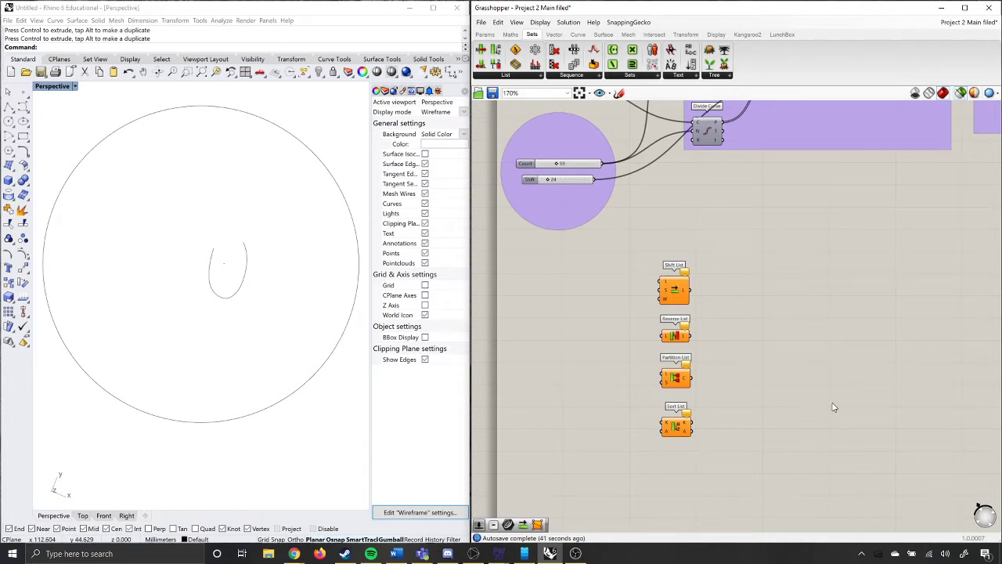
Examine the layout of the two definitions, including their input, line and gradient groups and the separate component fed by the first definition.
{"action": "scroll", "coordinate": [740, 414], "scroll_direction": "down", "scroll_amount": 4}
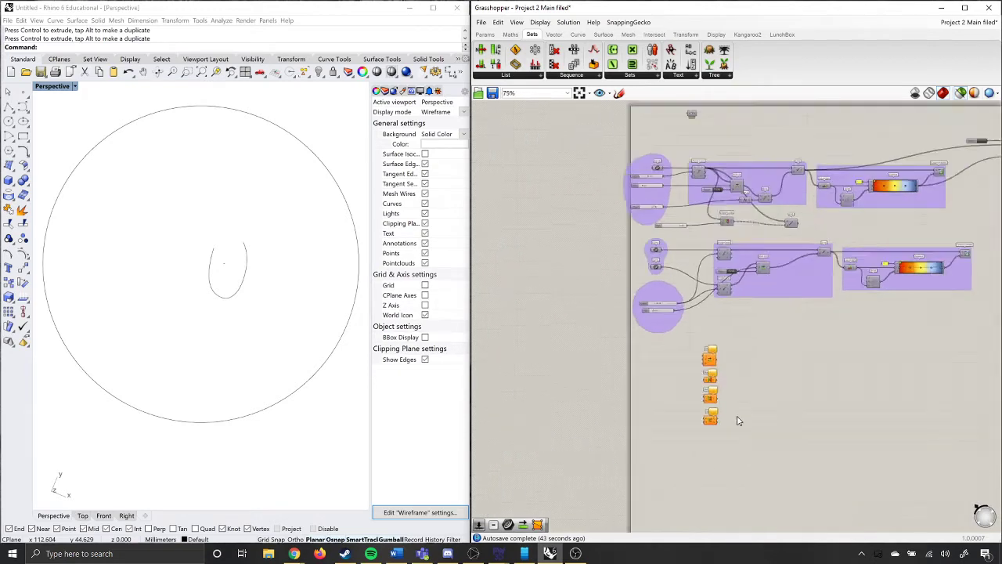
{"action": "scroll", "coordinate": [879, 231], "scroll_direction": "up", "scroll_amount": 1}
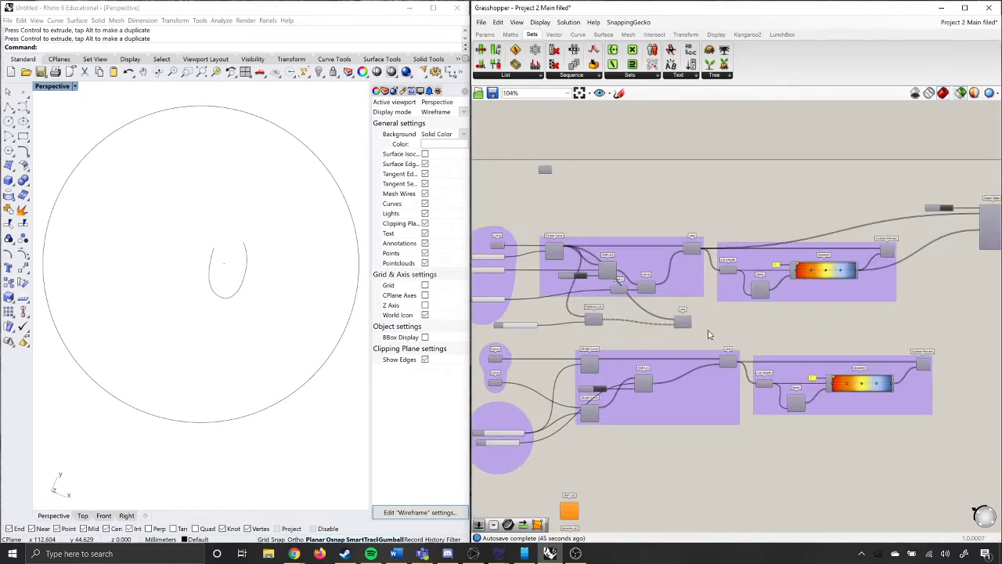
{"action": "scroll", "coordinate": [612, 433], "scroll_direction": "up", "scroll_amount": 1}
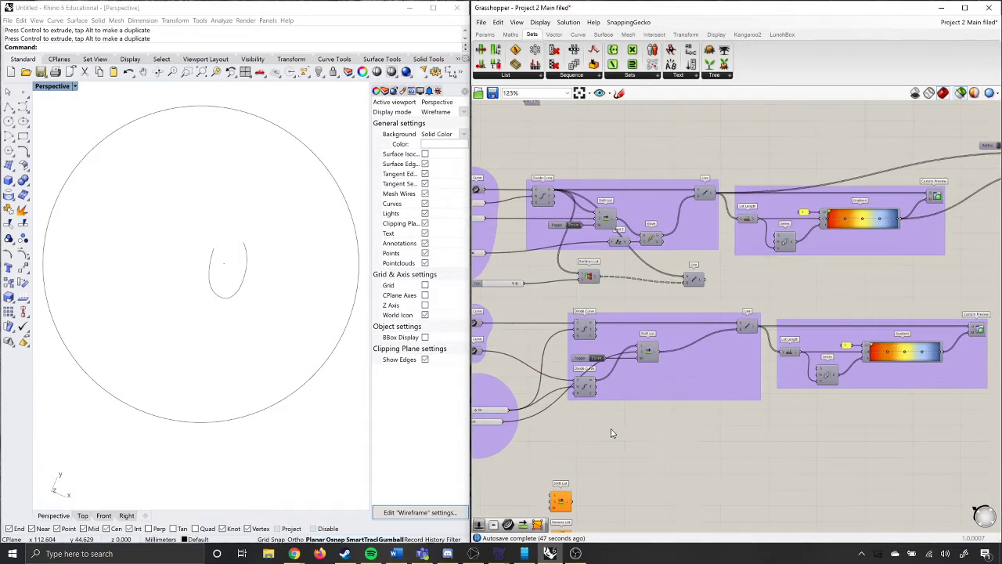
{"action": "scroll", "coordinate": [718, 411], "scroll_direction": "down", "scroll_amount": 1}
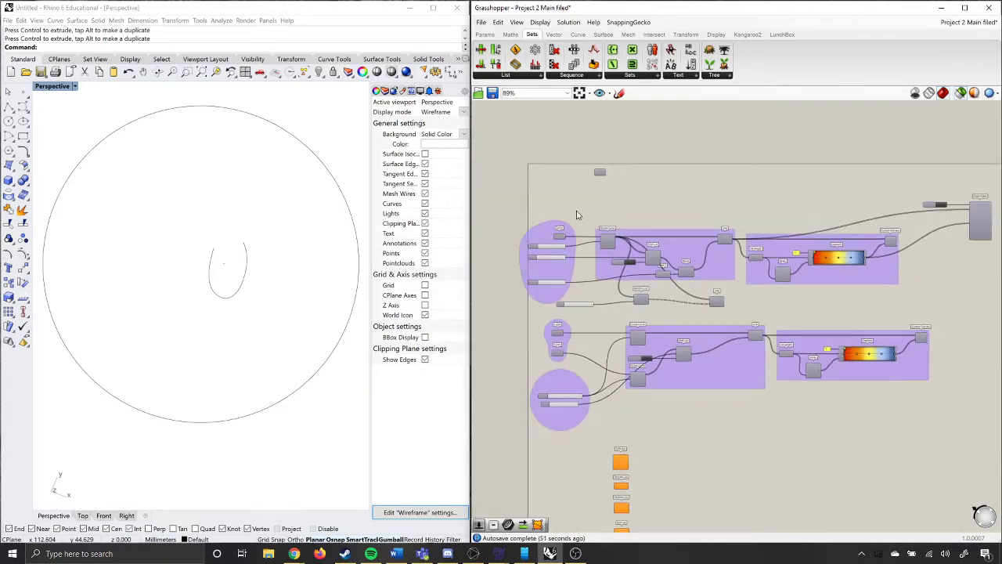
{"action": "scroll", "coordinate": [579, 216], "scroll_direction": "up", "scroll_amount": 1}
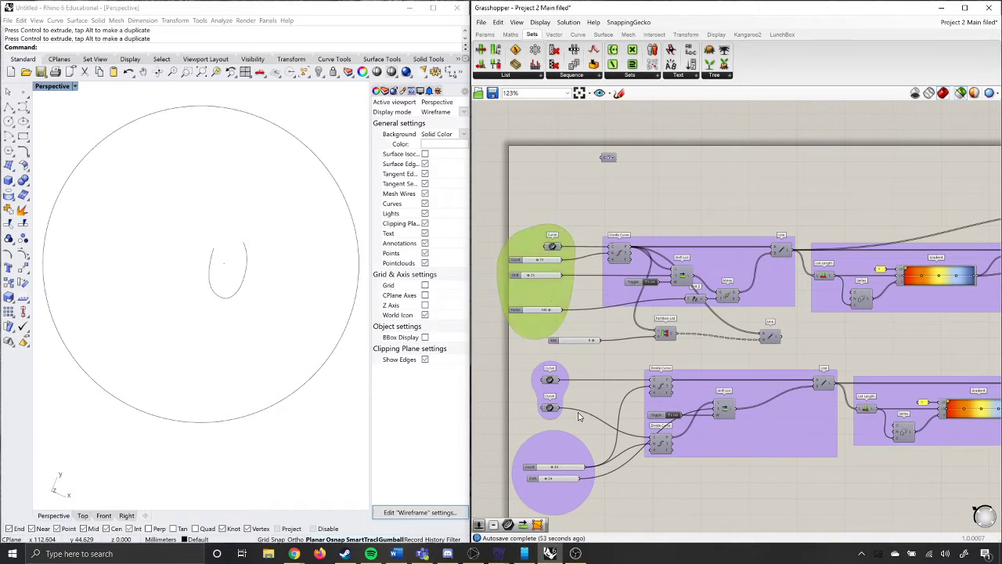
{"action": "left_click", "coordinate": [729, 267]}
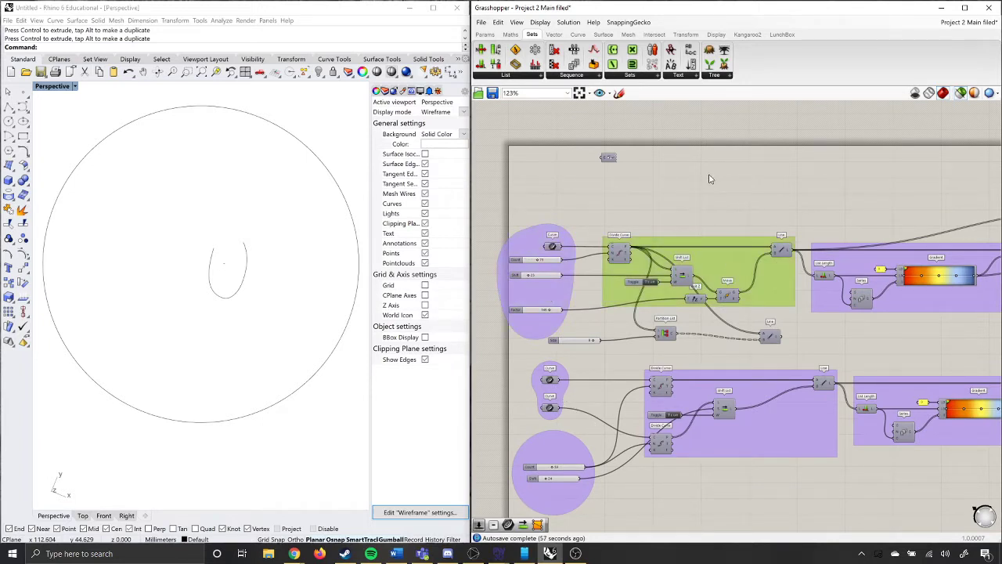
{"action": "scroll", "coordinate": [541, 250], "scroll_direction": "down", "scroll_amount": 2}
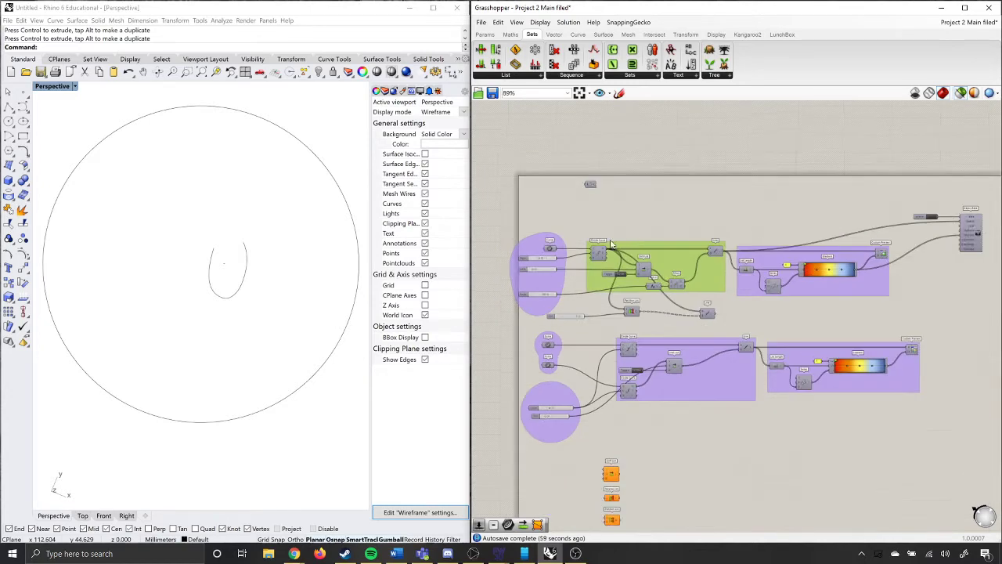
{"action": "scroll", "coordinate": [800, 245], "scroll_direction": "up", "scroll_amount": 3}
{"action": "left_click", "coordinate": [758, 280]}
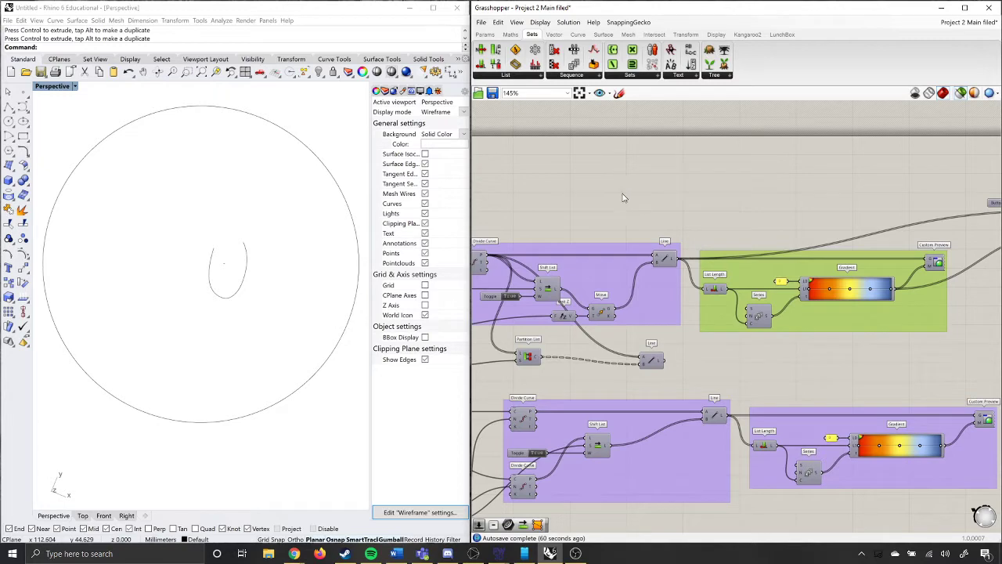
{"action": "scroll", "coordinate": [614, 198], "scroll_direction": "down", "scroll_amount": 3}
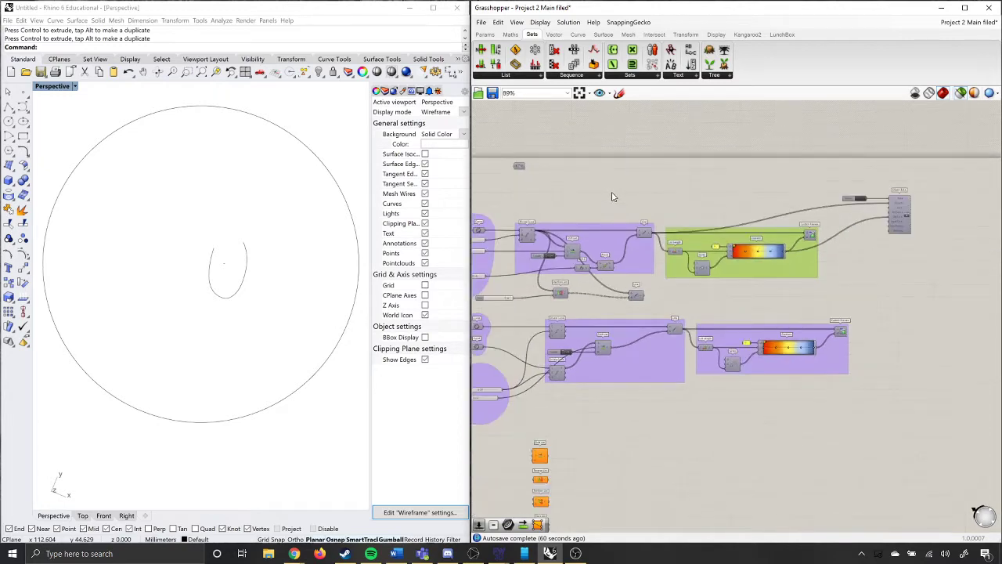
{"action": "left_click", "coordinate": [900, 229]}
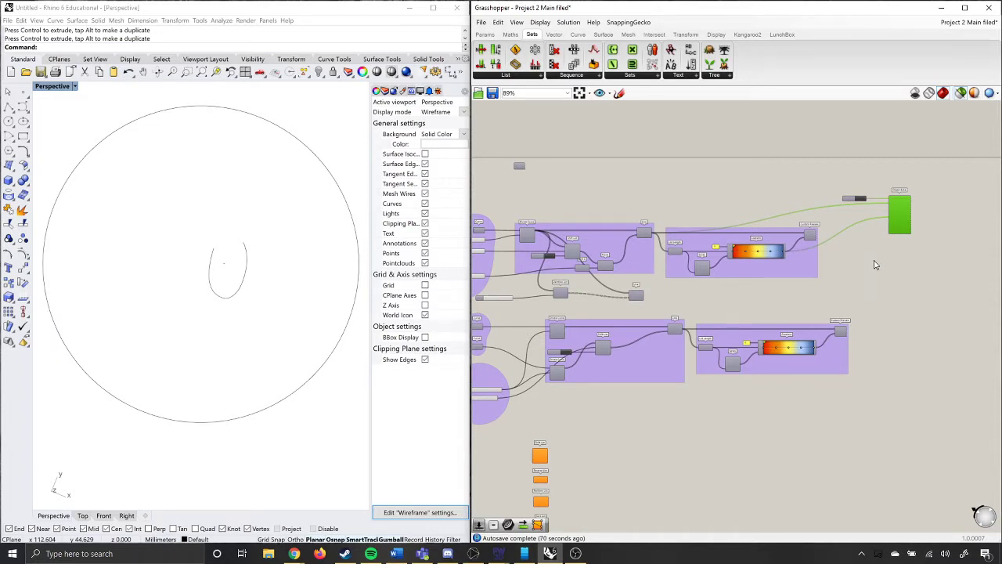
{"action": "scroll", "coordinate": [875, 265], "scroll_direction": "down", "scroll_amount": 3}
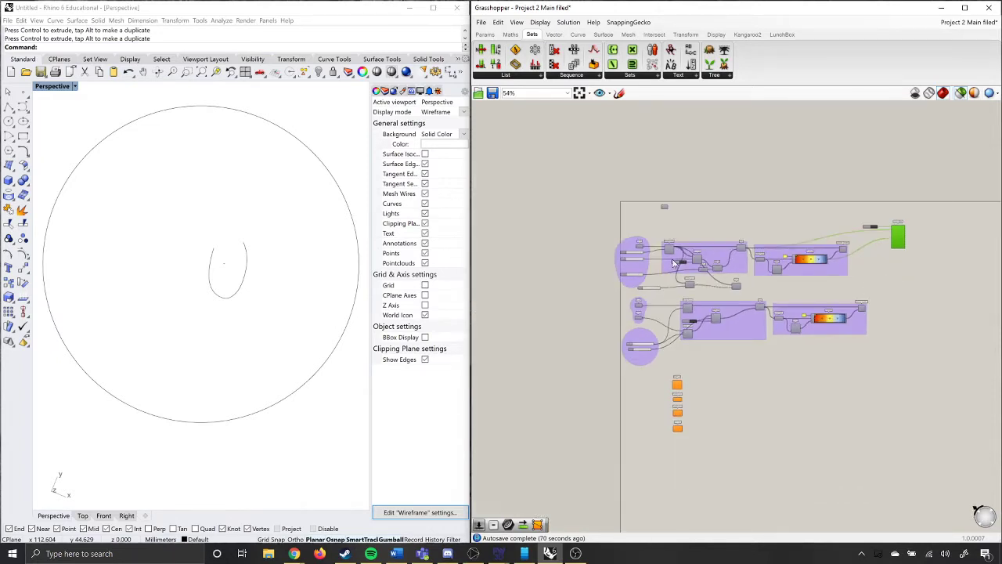
{"action": "scroll", "coordinate": [636, 262], "scroll_direction": "up", "scroll_amount": 6}
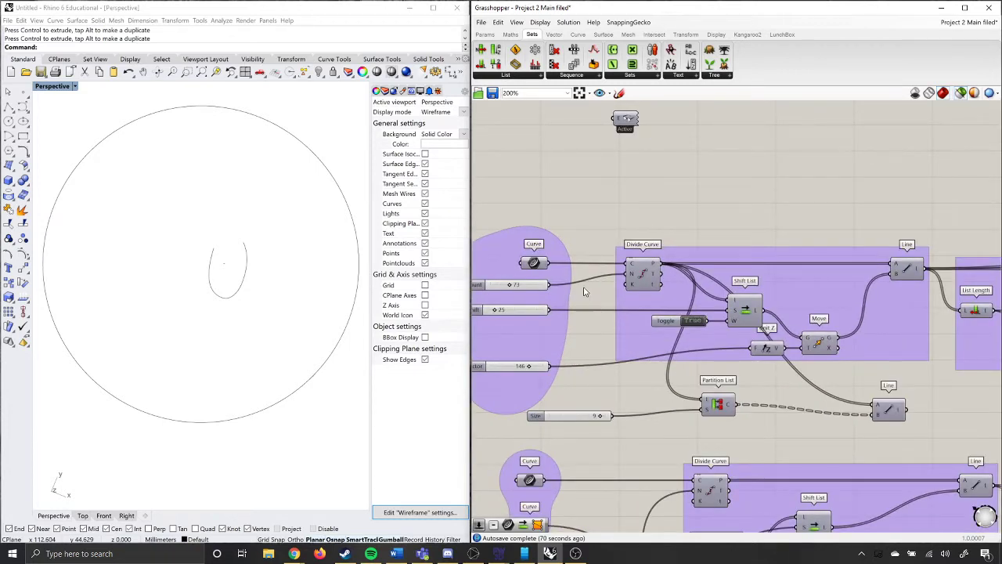
Preview the first definition's input curve and the points its Divide Curve component produces.
{"action": "left_click", "coordinate": [537, 265]}
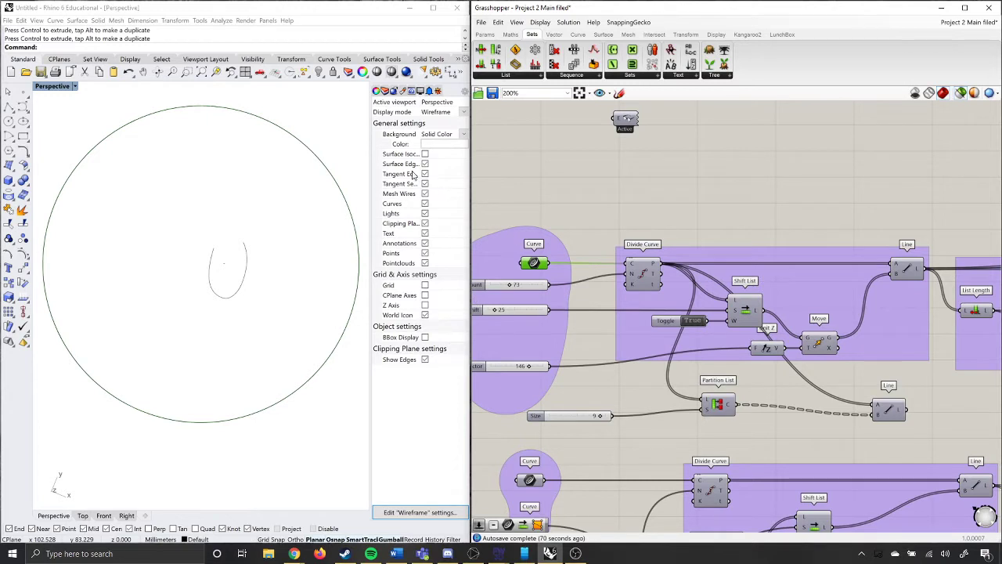
{"action": "left_click", "coordinate": [626, 225]}
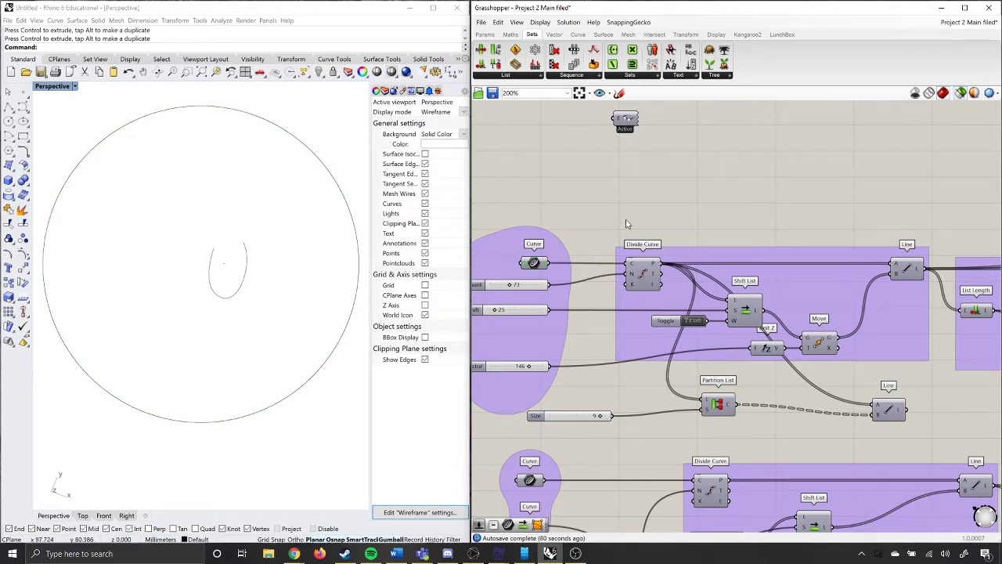
{"action": "left_click", "coordinate": [639, 274]}
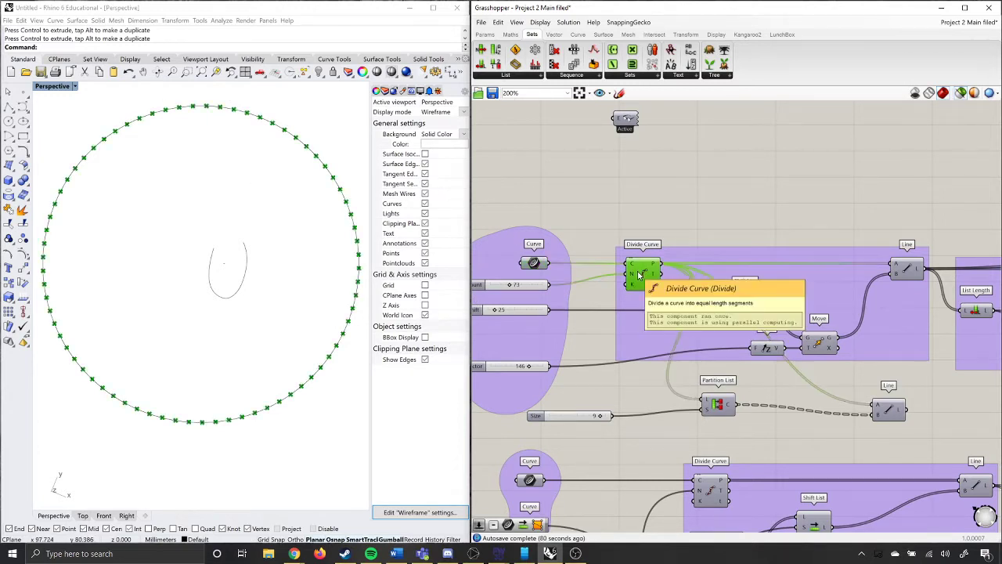
{"action": "left_click", "coordinate": [621, 224]}
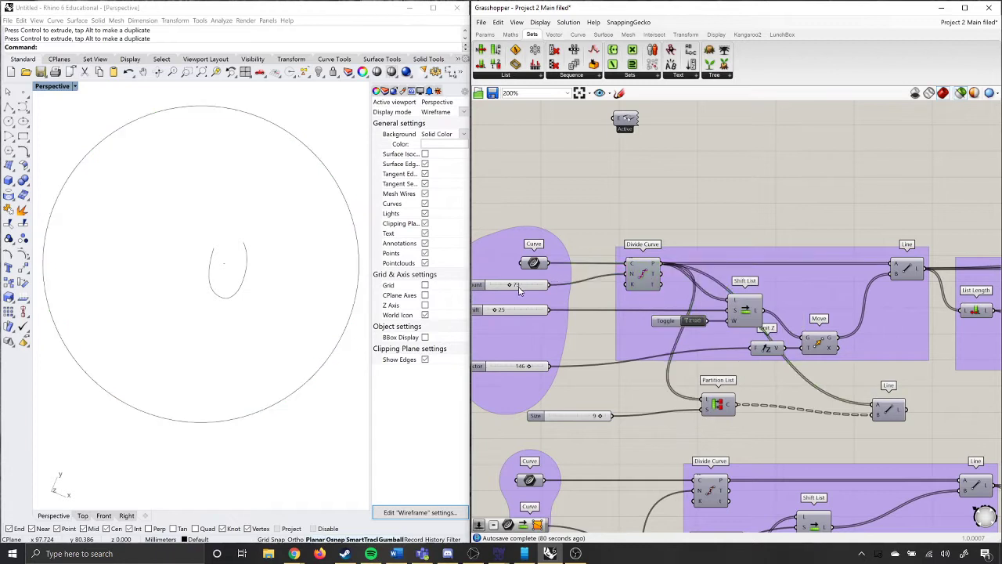
{"action": "left_click", "coordinate": [640, 285]}
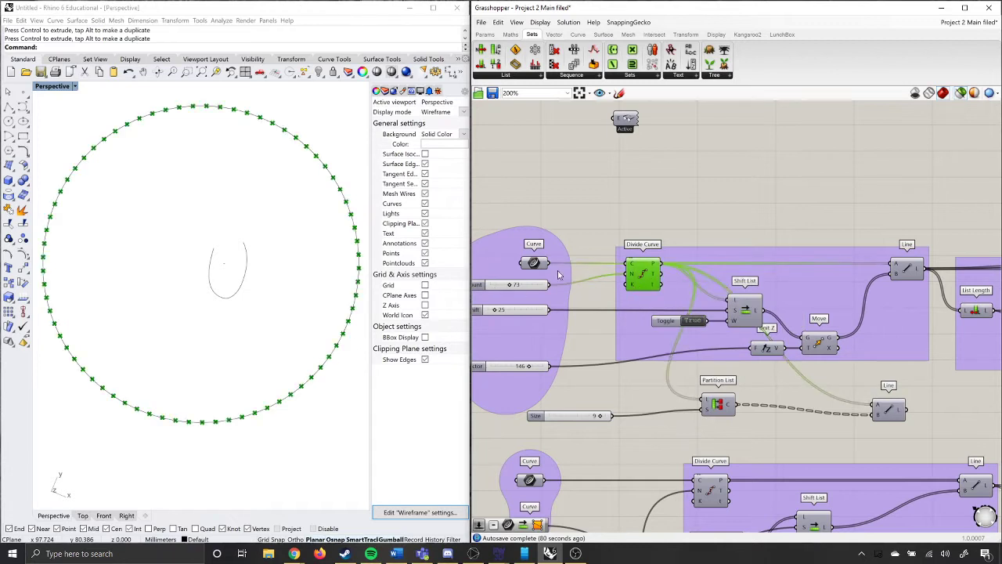
Set the first definition's Count slider to 136 and preview the Divide Curve points.
{"action": "left_click", "coordinate": [512, 286]}
{"action": "left_click_drag", "start_coordinate": [512, 287], "coordinate": [527, 289]}
{"action": "left_click", "coordinate": [651, 275]}
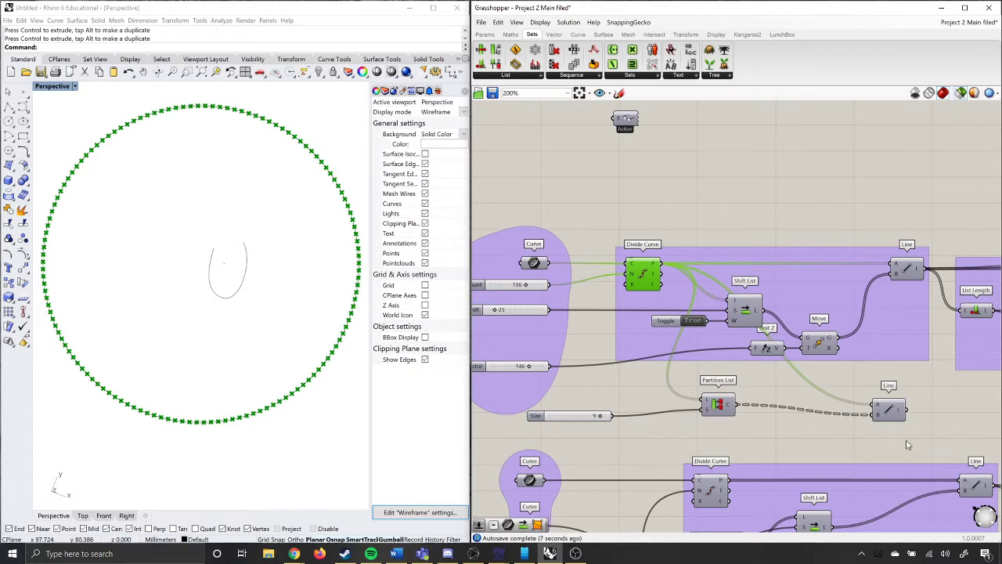
Reposition the first definition's Shift List component slightly higher and farther from Divide Curve within its group.
{"action": "left_click_drag", "start_coordinate": [892, 453], "coordinate": [662, 383]}
{"action": "left_click", "coordinate": [665, 436]}
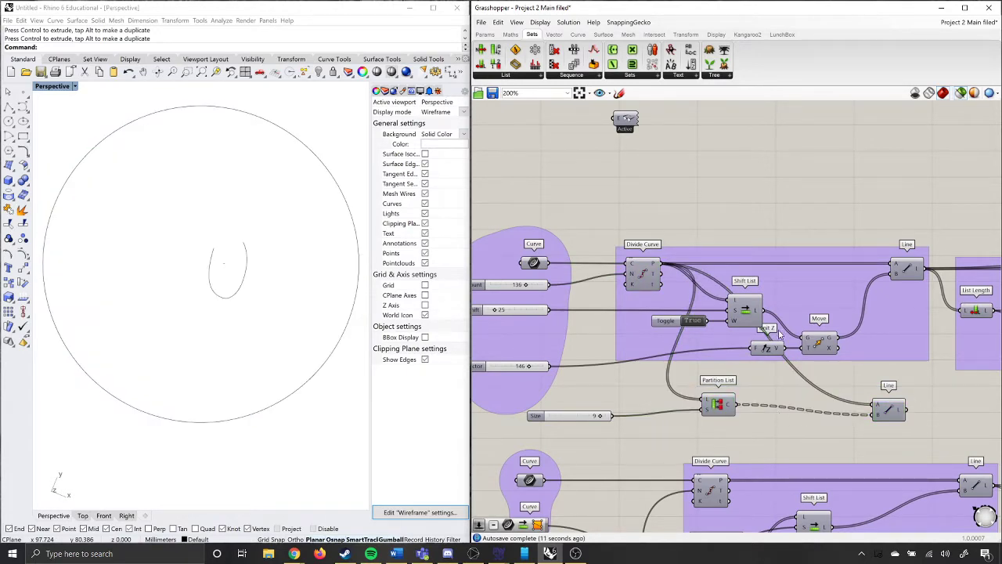
{"action": "left_click_drag", "start_coordinate": [750, 312], "coordinate": [773, 291]}
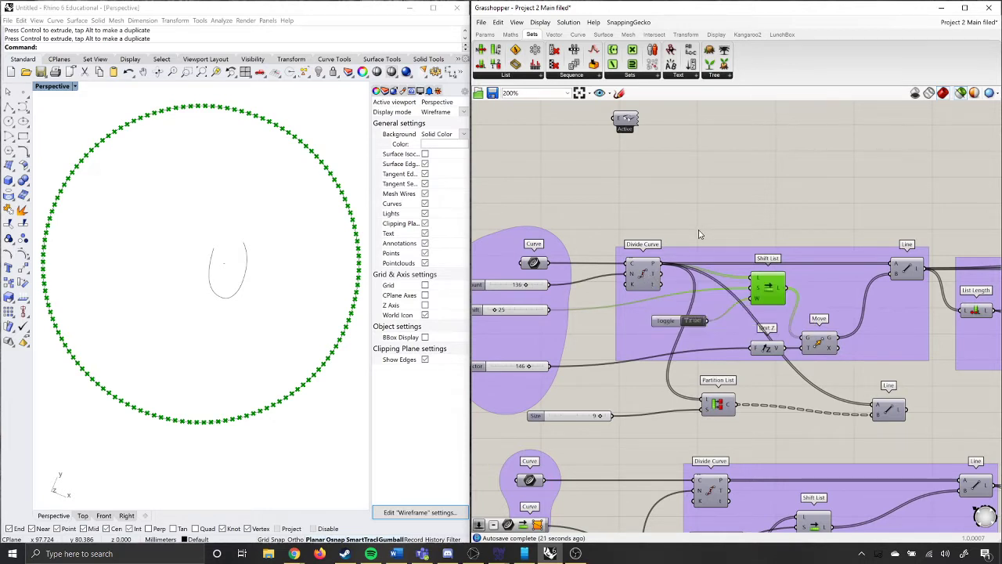
Add a panel above the first line group, connect the Divide Curve points to it, and widen it to fit the coordinates.
{"action": "double_click", "coordinate": [714, 207]}
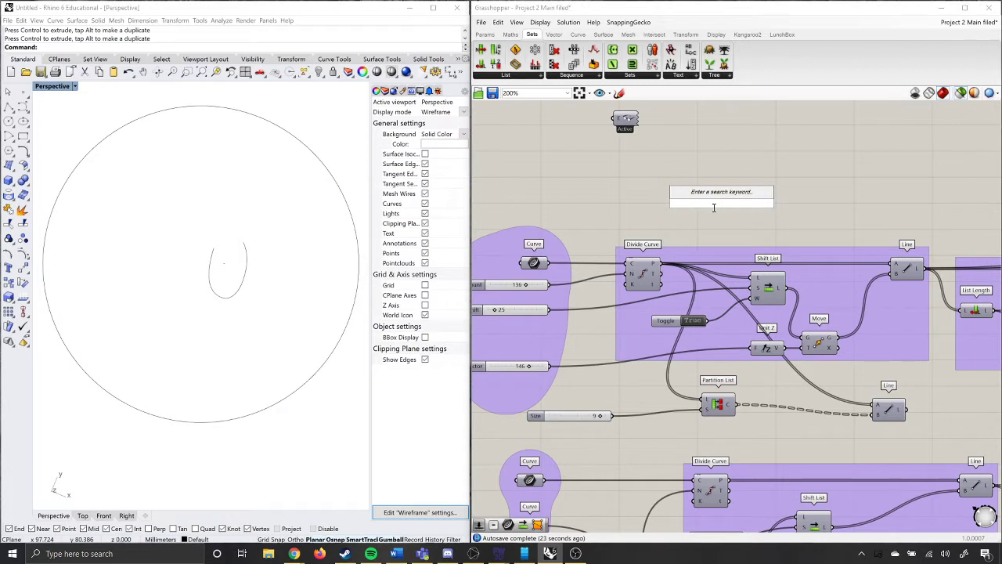
{"action": "type", "text": "panel"}
{"action": "key", "text": "Return"}
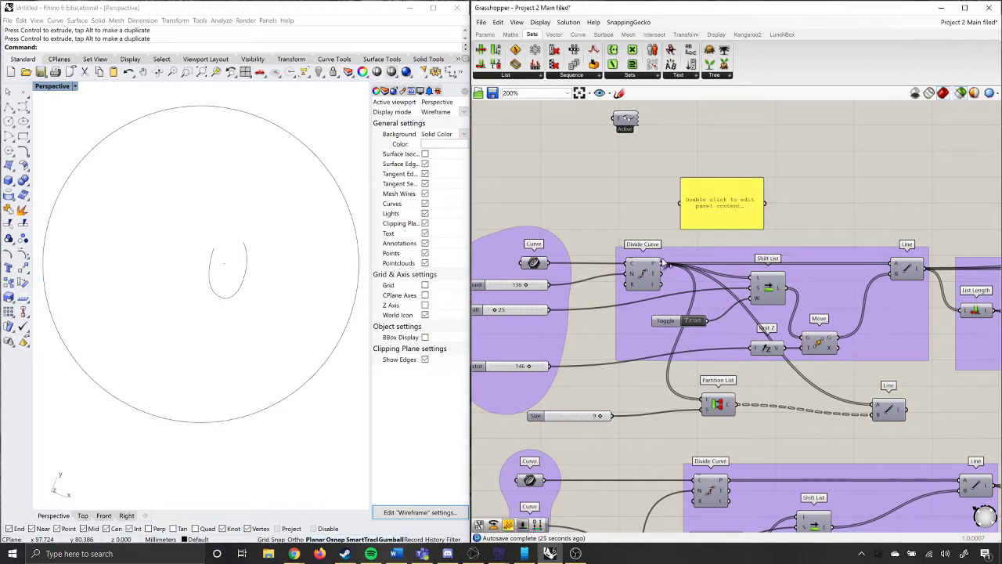
{"action": "left_click_drag", "start_coordinate": [663, 263], "coordinate": [680, 204]}
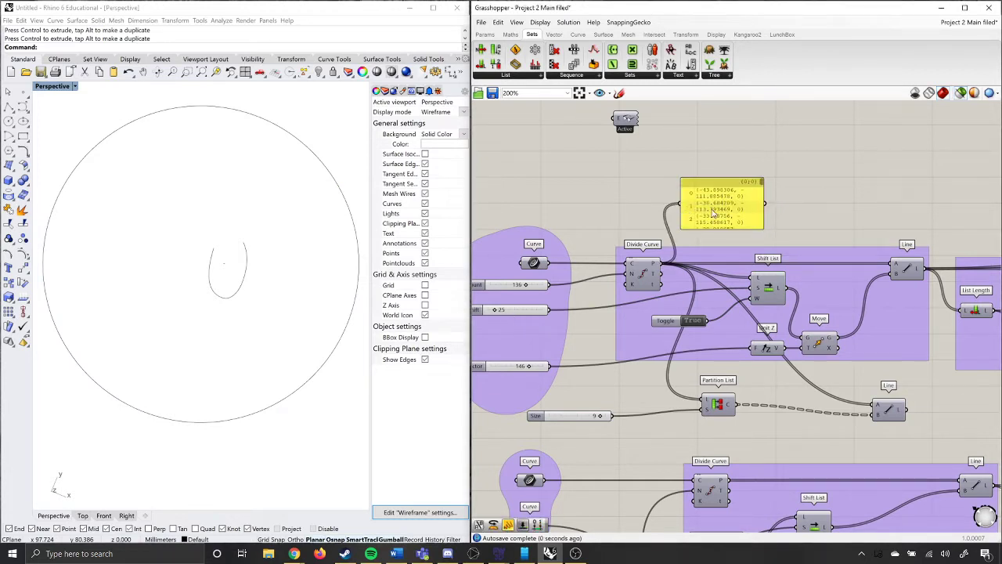
{"action": "left_click_drag", "start_coordinate": [764, 225], "coordinate": [908, 227]}
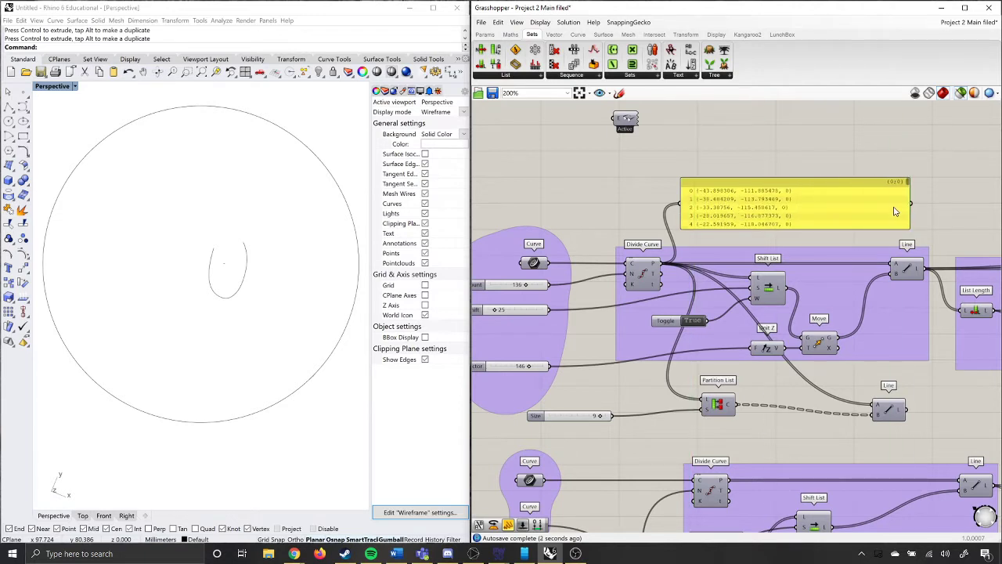
Read the panel's point list from start to end and preview the Divide Curve and Shift List points.
{"action": "scroll", "coordinate": [908, 190], "scroll_direction": "down", "scroll_amount": 5}
{"action": "scroll", "coordinate": [830, 210], "scroll_direction": "down", "scroll_amount": 5}
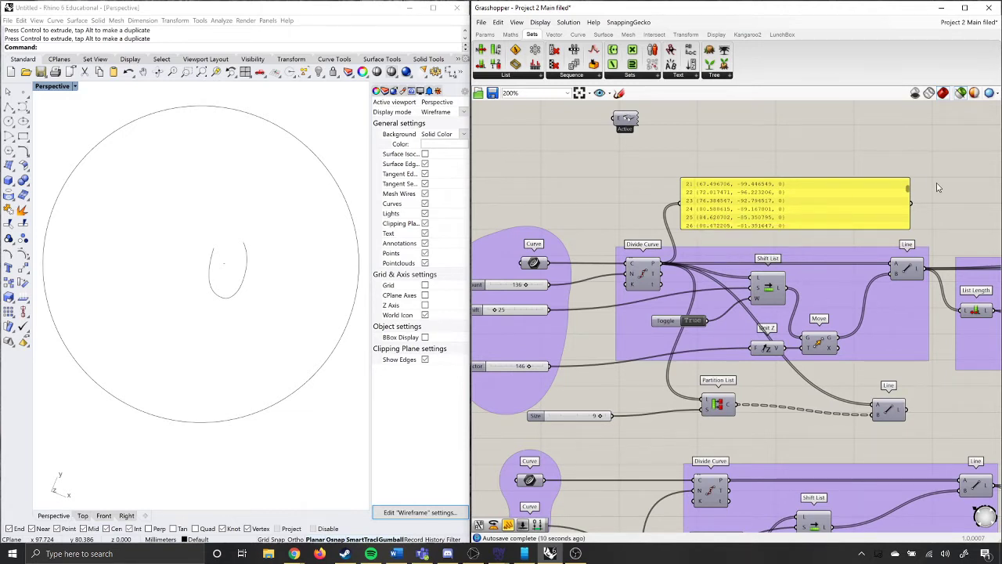
{"action": "left_click_drag", "start_coordinate": [909, 191], "coordinate": [904, 241]}
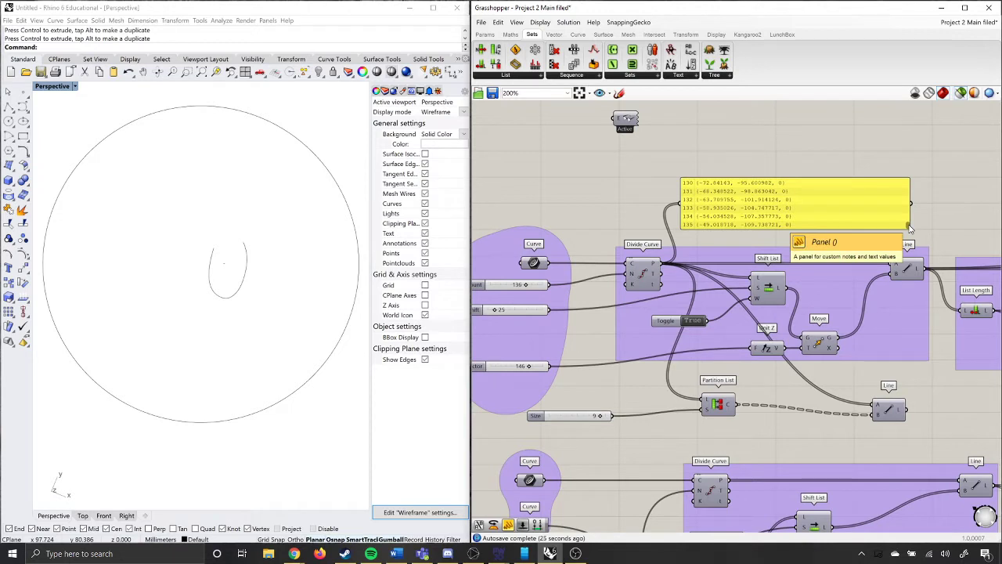
{"action": "left_click", "coordinate": [763, 208]}
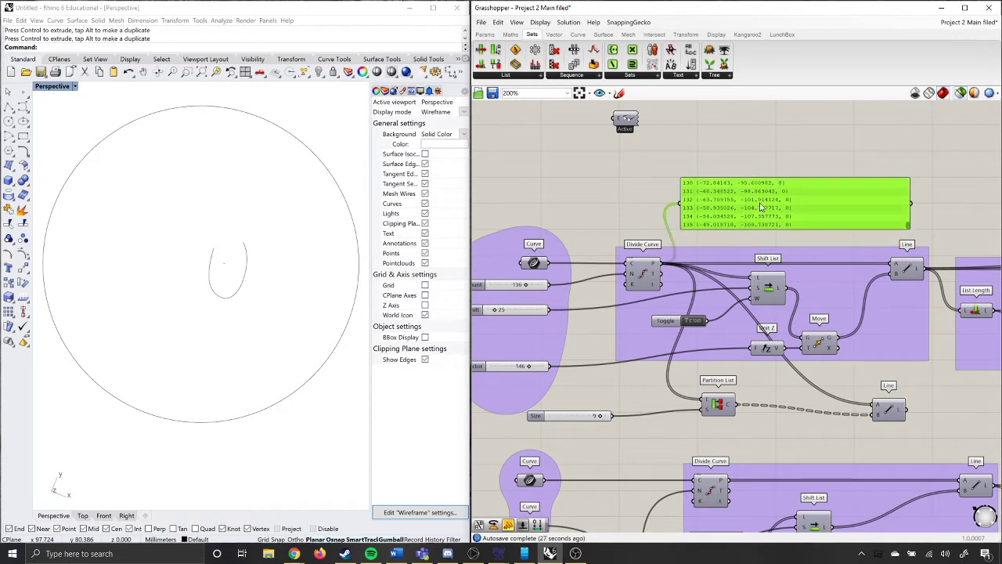
{"action": "left_click", "coordinate": [643, 279]}
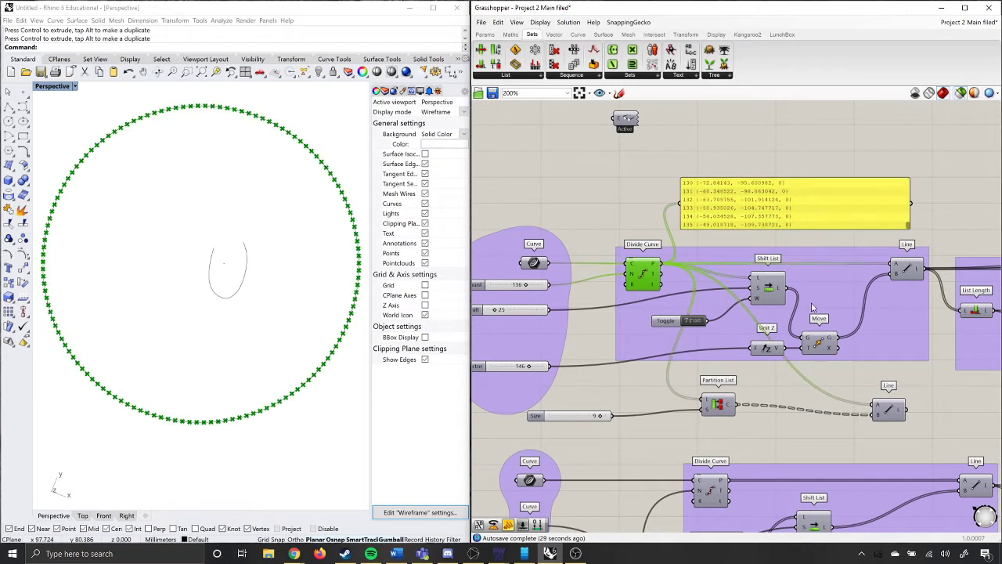
{"action": "left_click", "coordinate": [772, 293]}
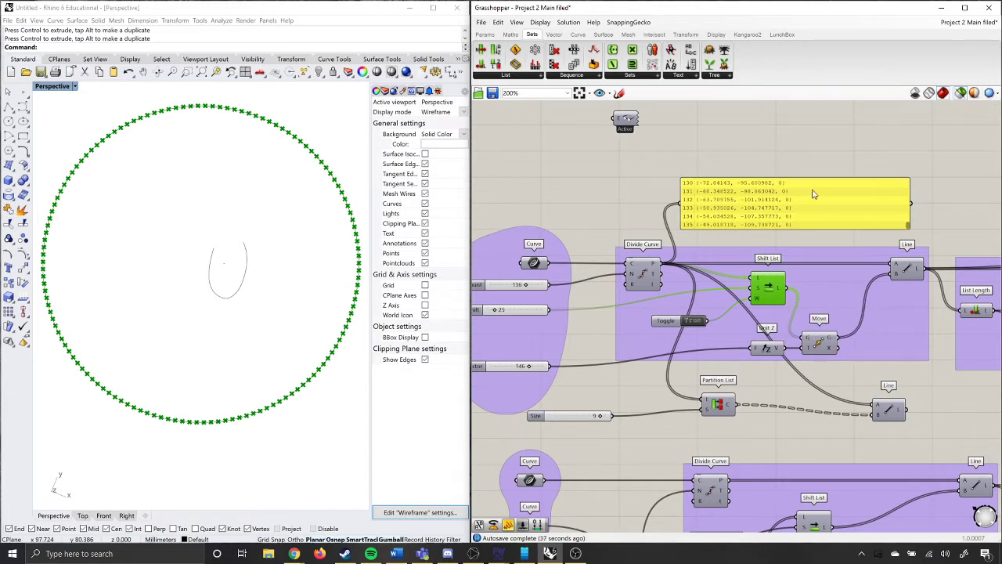
{"action": "left_click_drag", "start_coordinate": [908, 225], "coordinate": [910, 181]}
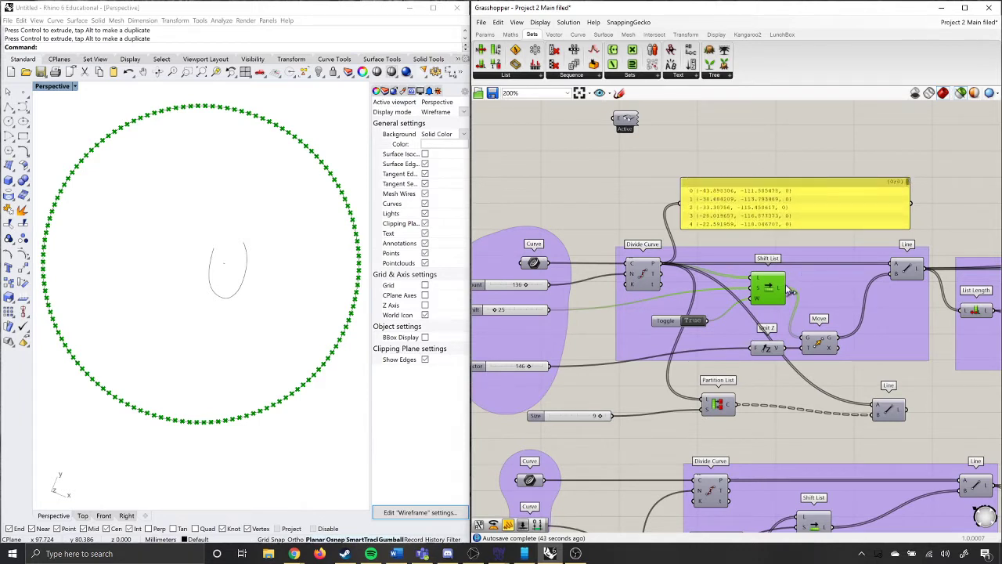
Feed the panel from the Shift List output instead, and compare the Divide Curve and Shift List point previews.
{"action": "left_click_drag", "start_coordinate": [791, 292], "coordinate": [680, 209]}
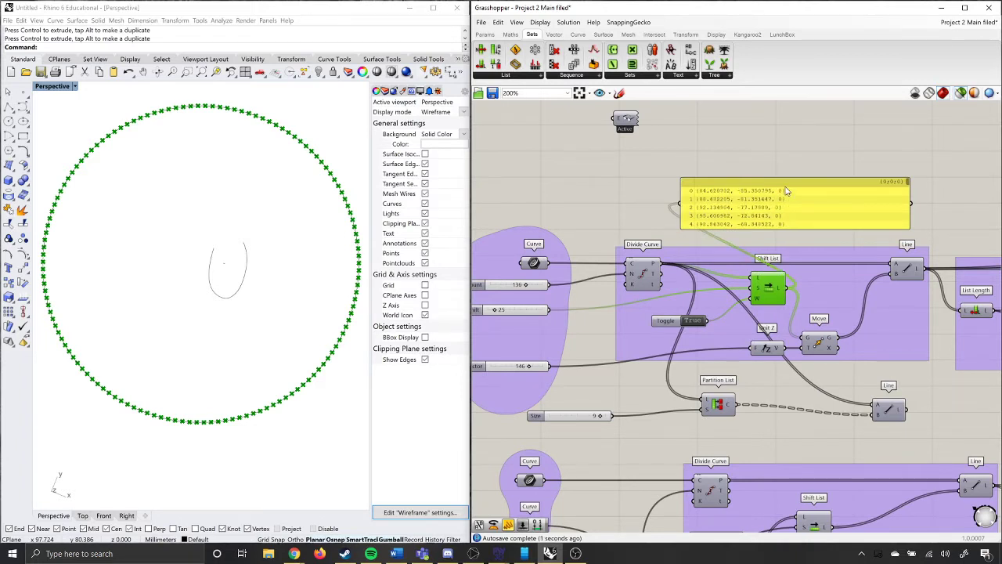
{"action": "left_click", "coordinate": [639, 274]}
{"action": "left_click", "coordinate": [771, 292]}
{"action": "left_click", "coordinate": [651, 277]}
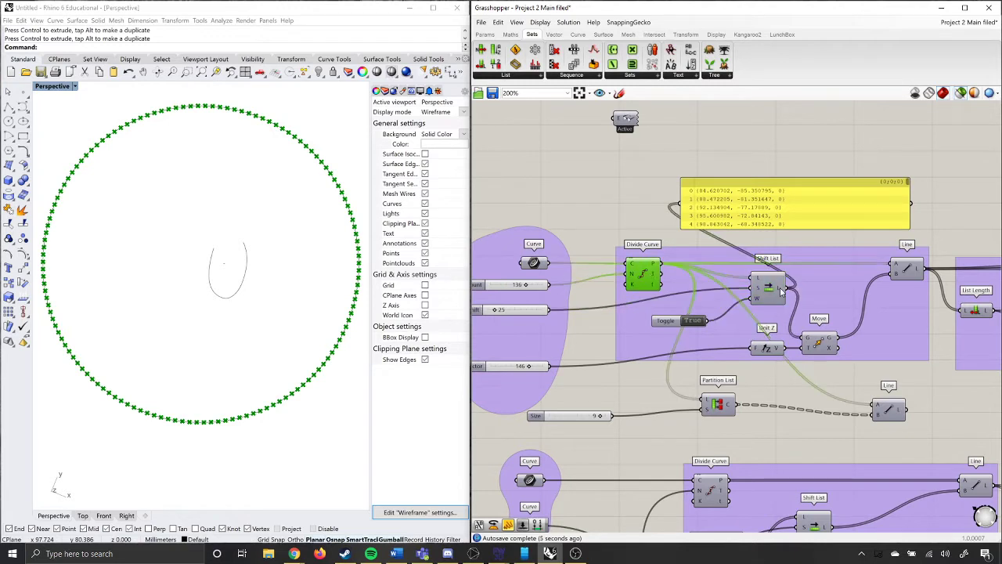
{"action": "left_click", "coordinate": [769, 294]}
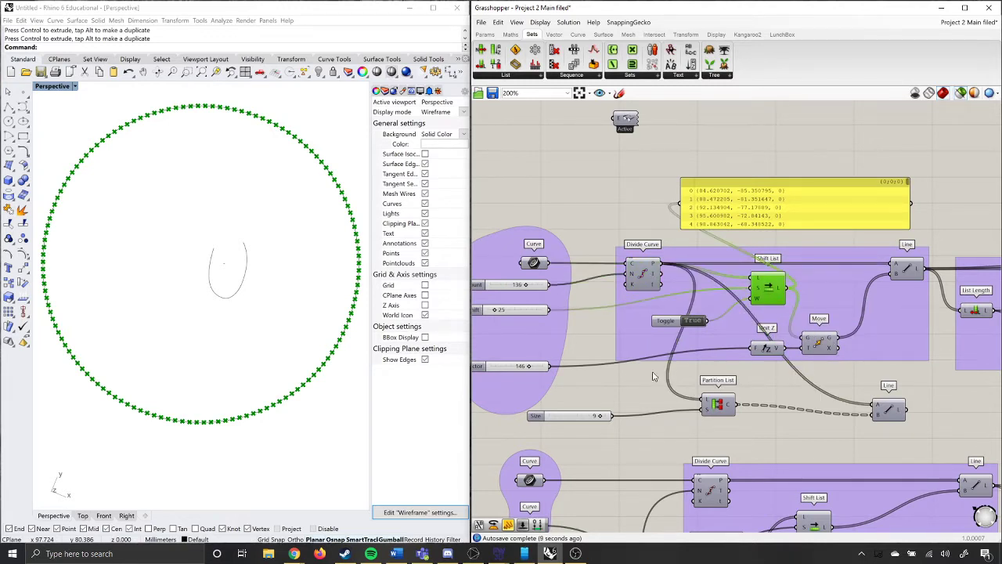
Preview the Move component's points together with the Shift List points from a low side angle.
{"action": "left_click", "coordinate": [818, 346]}
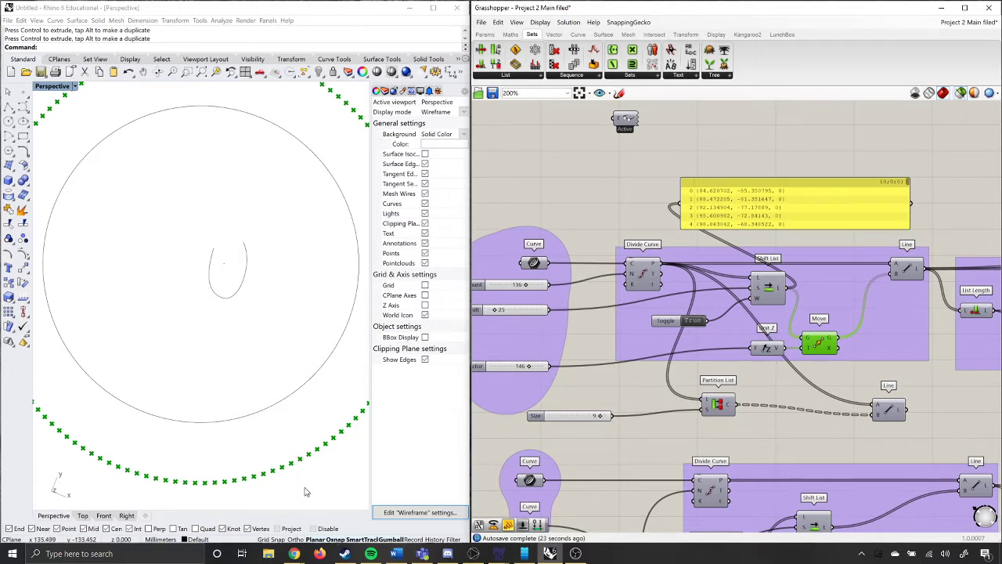
{"action": "scroll", "coordinate": [261, 452], "scroll_direction": "down", "scroll_amount": 2}
{"action": "right_click_drag", "start_coordinate": [260, 452], "coordinate": [275, 368]}
{"action": "left_click", "coordinate": [772, 288]}
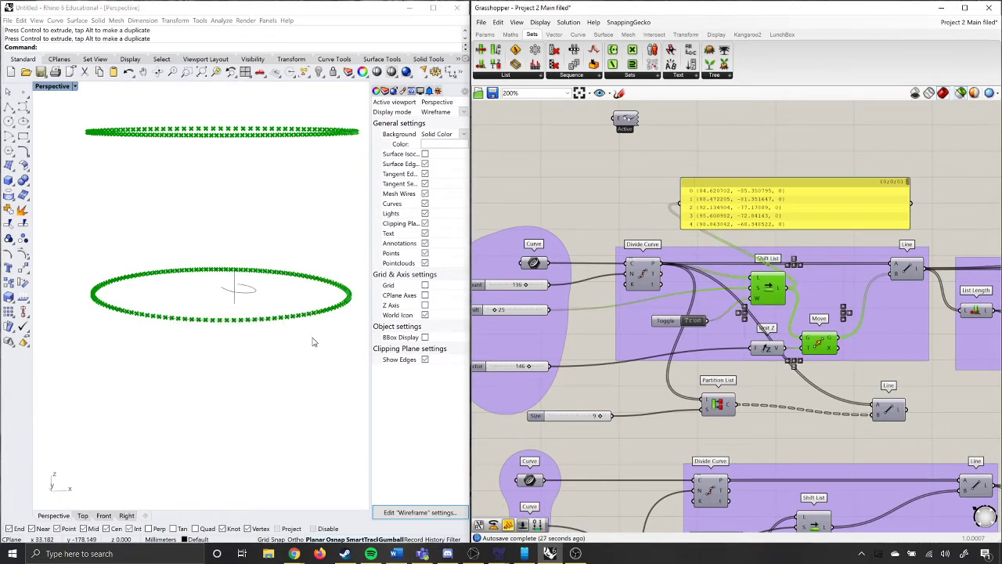
Clear the moved-point preview and preview the lines produced by the first Line component.
{"action": "right_click_drag", "start_coordinate": [313, 340], "coordinate": [282, 353]}
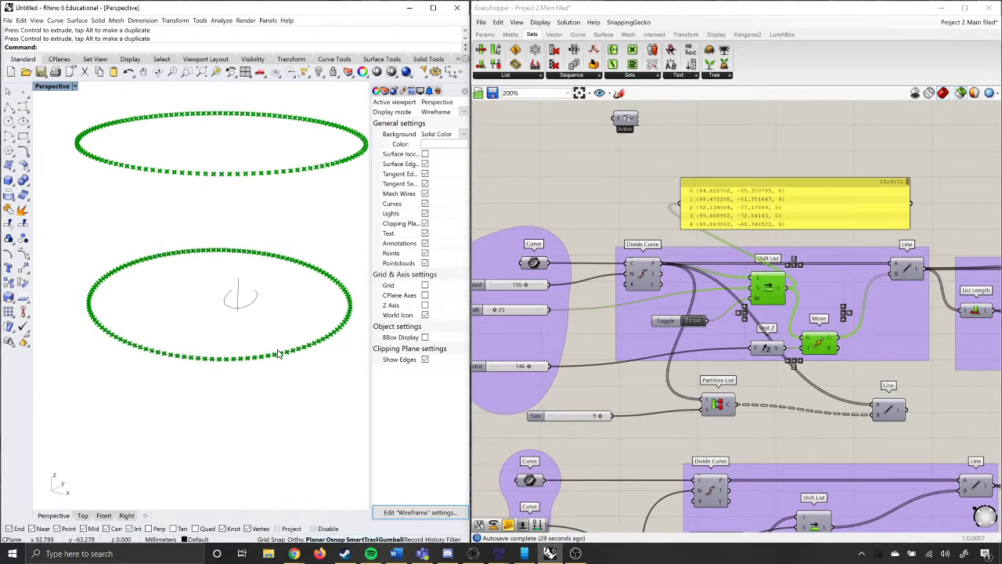
{"action": "left_click", "coordinate": [944, 226]}
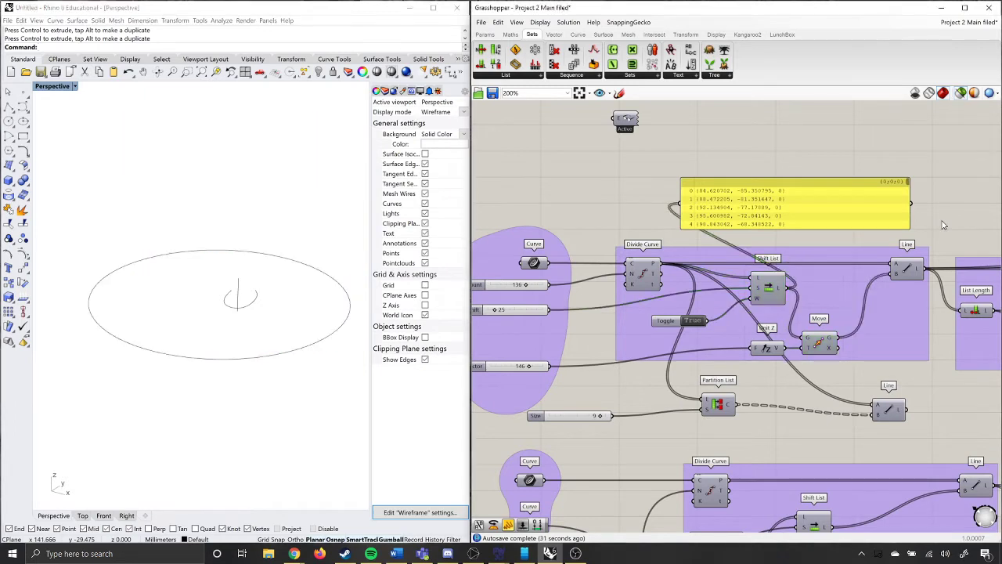
{"action": "left_click", "coordinate": [908, 278]}
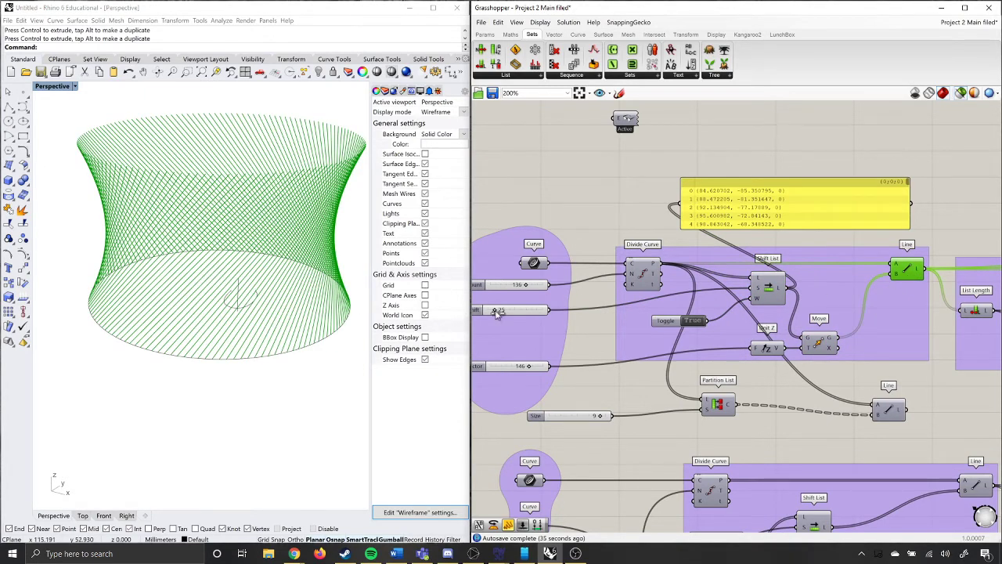
Try the first group's shift slider at its lowest value, at 72 and at 68, checking the line pattern each time.
{"action": "left_click_drag", "start_coordinate": [502, 310], "coordinate": [488, 310]}
{"action": "mouse_move", "coordinate": [242, 340]}
{"action": "right_mouse_down"}
{"action": "mouse_move", "coordinate": [266, 350]}
{"action": "mouse_move", "coordinate": [262, 369]}
{"action": "mouse_move", "coordinate": [216, 347]}
{"action": "mouse_move", "coordinate": [246, 343]}
{"action": "right_mouse_up"}
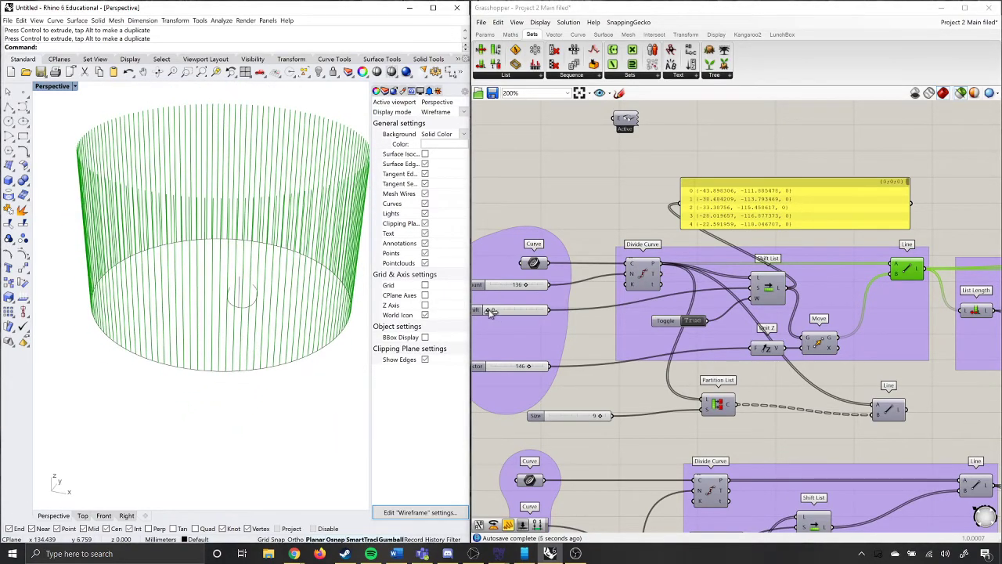
{"action": "left_click_drag", "start_coordinate": [487, 310], "coordinate": [506, 334]}
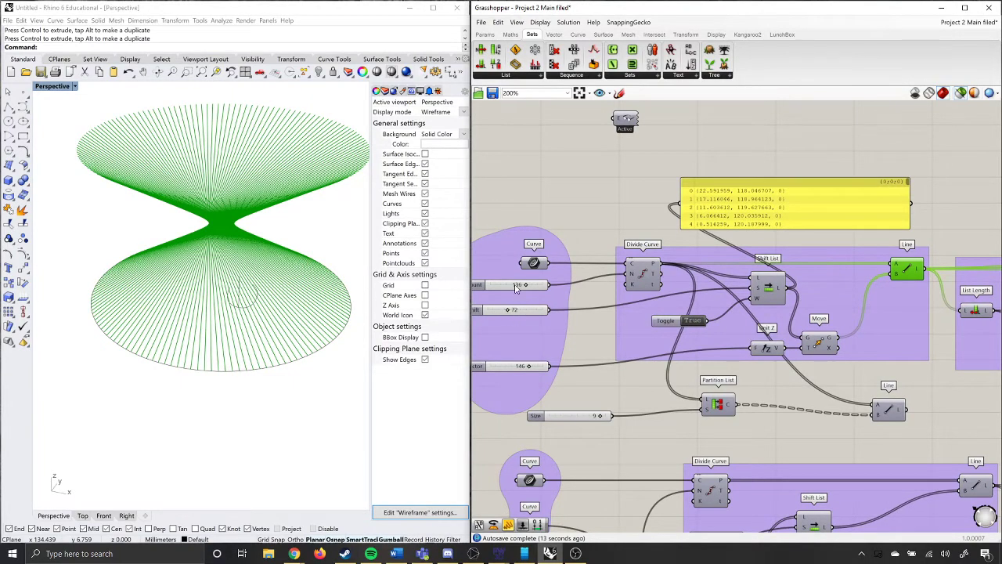
{"action": "left_click_drag", "start_coordinate": [510, 314], "coordinate": [507, 312]}
{"action": "right_click_drag", "start_coordinate": [226, 242], "coordinate": [134, 177]}
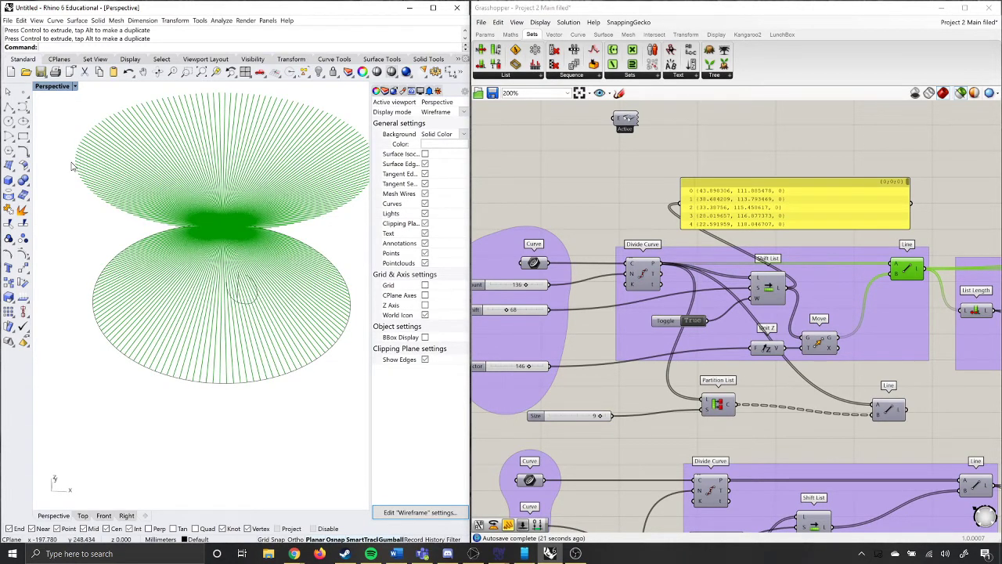
Set the first group's shift slider to 43, check the twisted lines, and deselect the Line component.
{"action": "left_click_drag", "start_coordinate": [507, 312], "coordinate": [499, 312]}
{"action": "right_click_drag", "start_coordinate": [273, 298], "coordinate": [204, 299]}
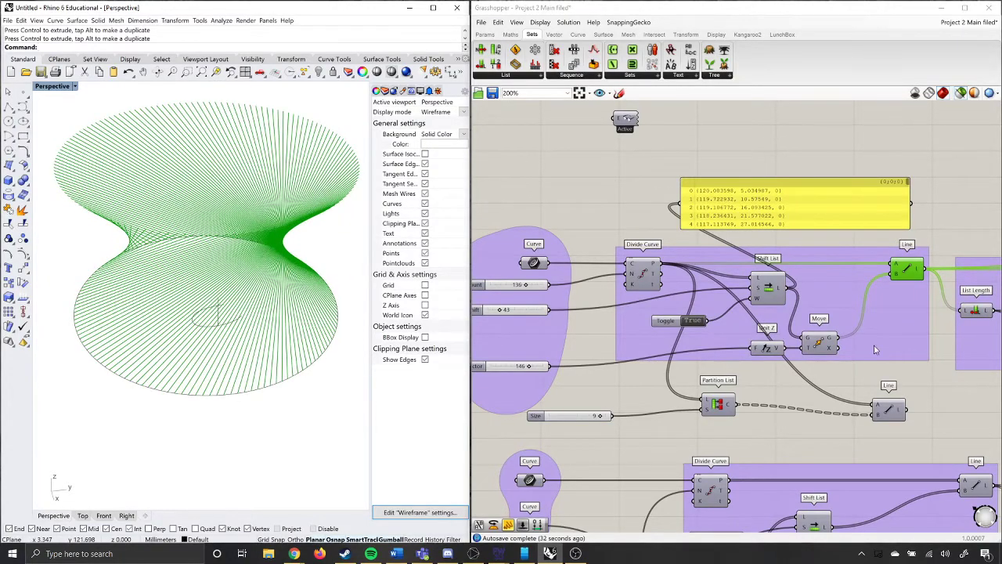
{"action": "left_click", "coordinate": [929, 211]}
Examine how the first Line output feeds List Length, Series, Gradient and Custom Preview in the colour group.
{"action": "scroll", "coordinate": [616, 363], "scroll_direction": "down", "scroll_amount": 2}
{"action": "scroll", "coordinate": [616, 365], "scroll_direction": "down", "scroll_amount": 4}
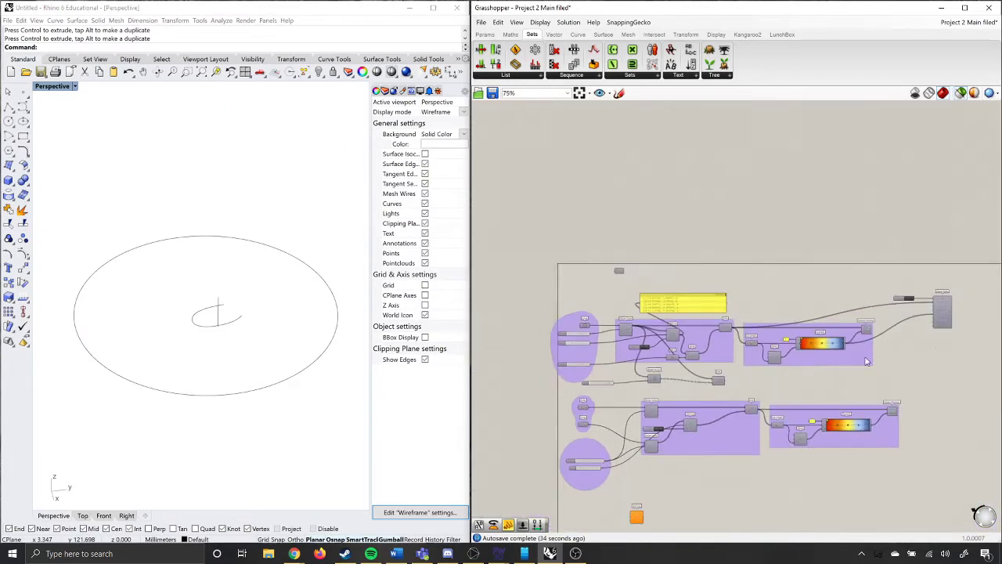
{"action": "scroll", "coordinate": [867, 361], "scroll_direction": "up", "scroll_amount": 3}
{"action": "scroll", "coordinate": [831, 378], "scroll_direction": "up", "scroll_amount": 2}
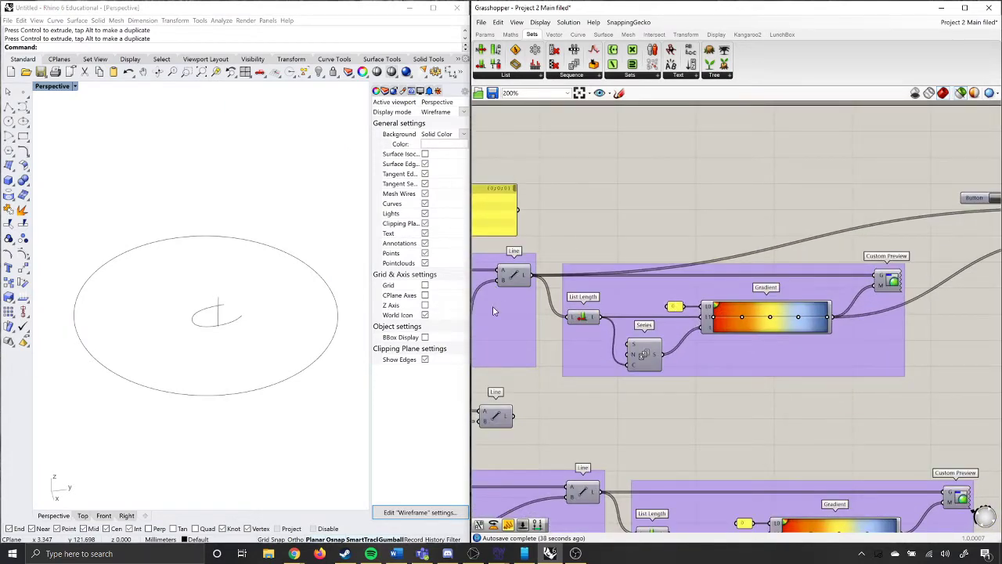
{"action": "scroll", "coordinate": [534, 282], "scroll_direction": "down", "scroll_amount": 4}
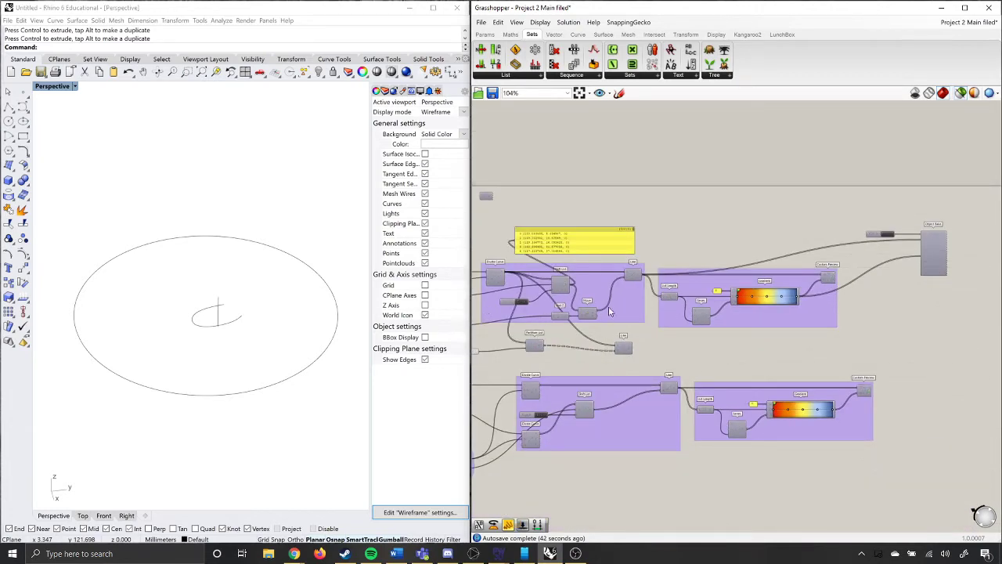
{"action": "scroll", "coordinate": [635, 305], "scroll_direction": "up", "scroll_amount": 3}
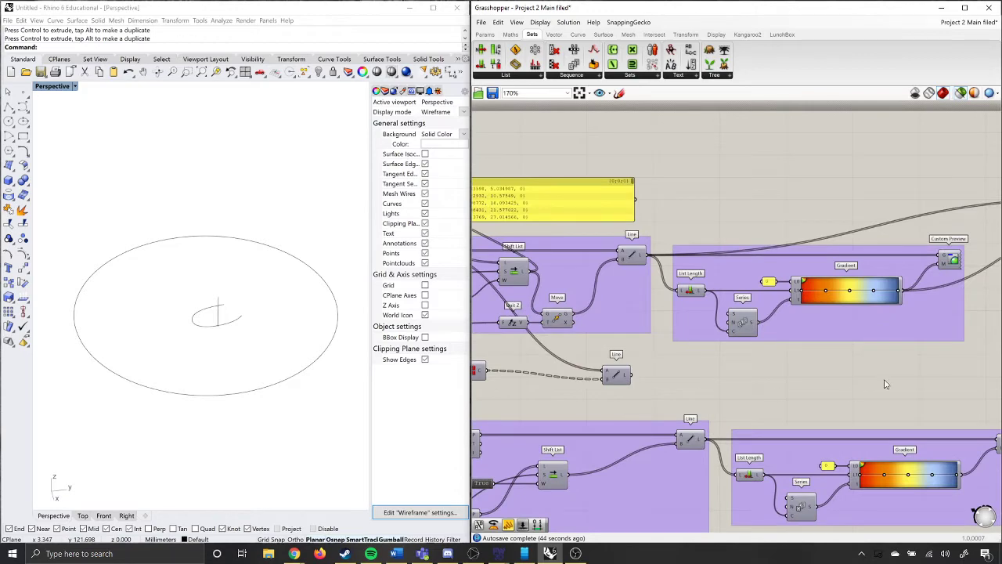
{"action": "right_click_drag", "start_coordinate": [609, 321], "coordinate": [492, 243]}
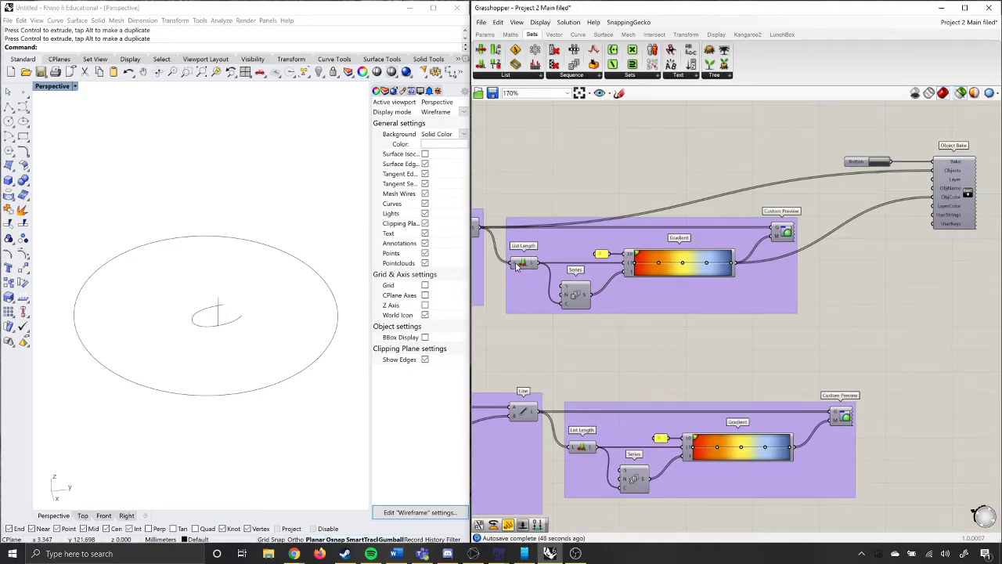
{"action": "scroll", "coordinate": [518, 266], "scroll_direction": "up", "scroll_amount": 2}
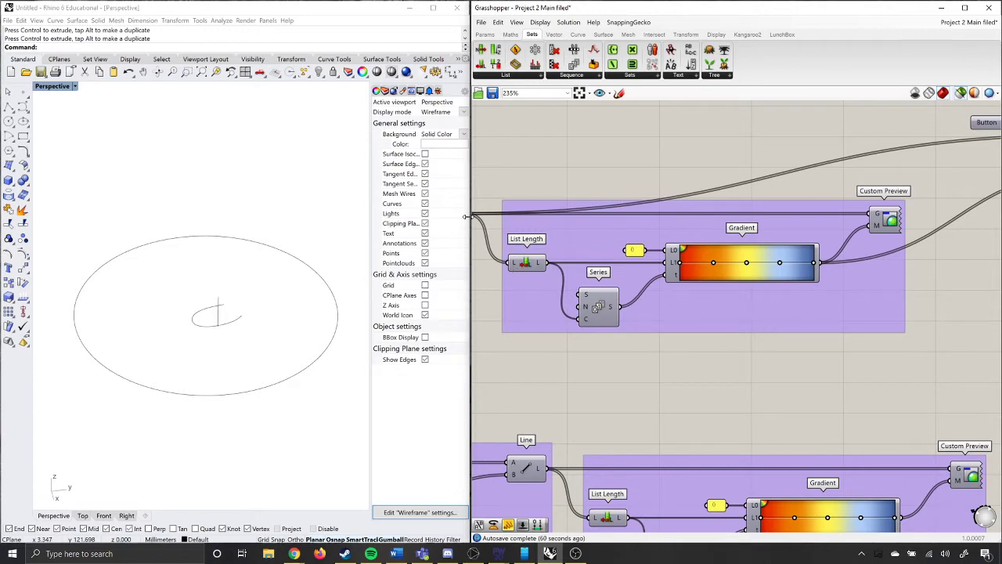
{"action": "scroll", "coordinate": [658, 285], "scroll_direction": "down", "scroll_amount": 2}
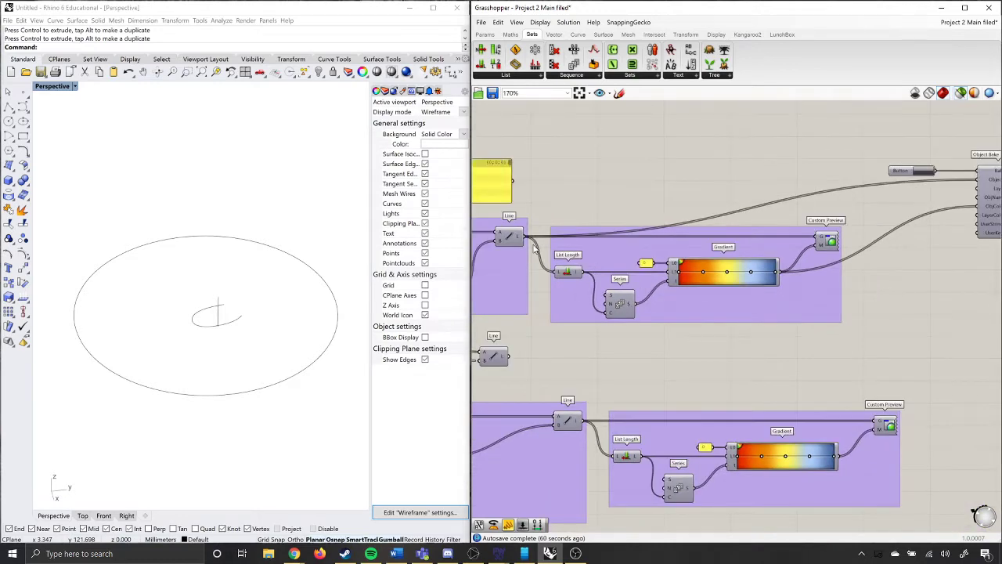
{"action": "scroll", "coordinate": [514, 243], "scroll_direction": "up", "scroll_amount": 2}
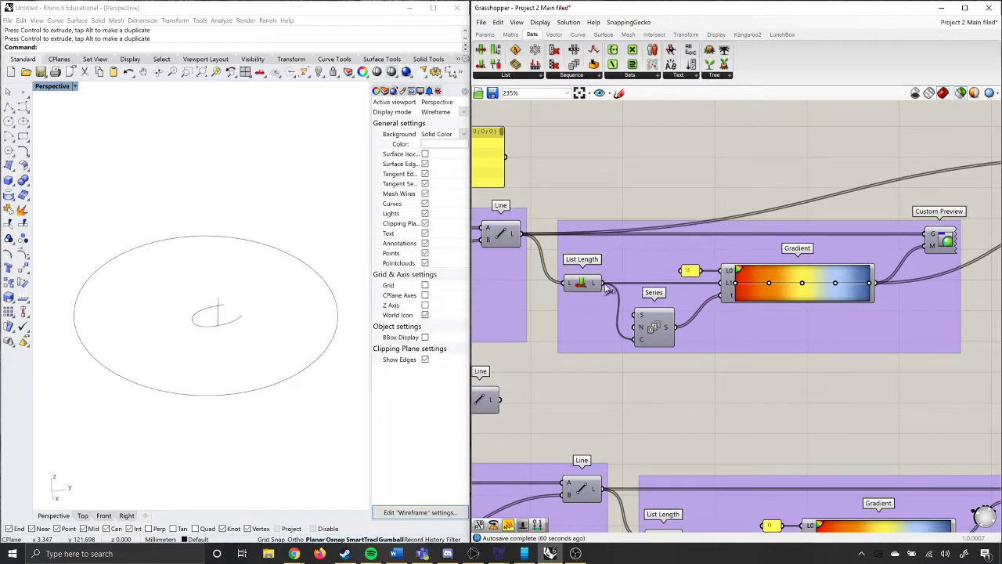
{"action": "scroll", "coordinate": [552, 289], "scroll_direction": "down", "scroll_amount": 1}
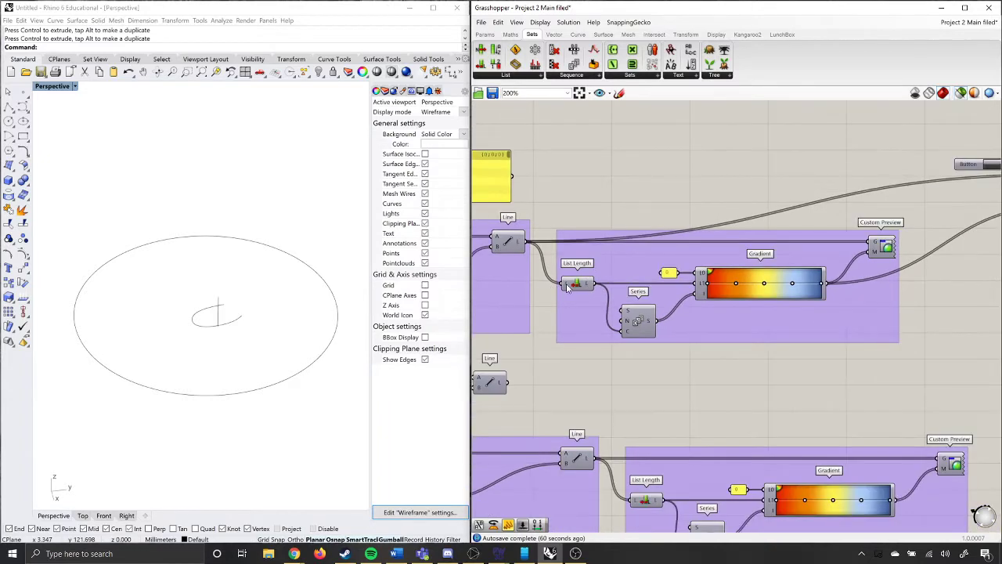
{"action": "scroll", "coordinate": [709, 300], "scroll_direction": "up", "scroll_amount": 1}
{"action": "scroll", "coordinate": [709, 299], "scroll_direction": "up", "scroll_amount": 1}
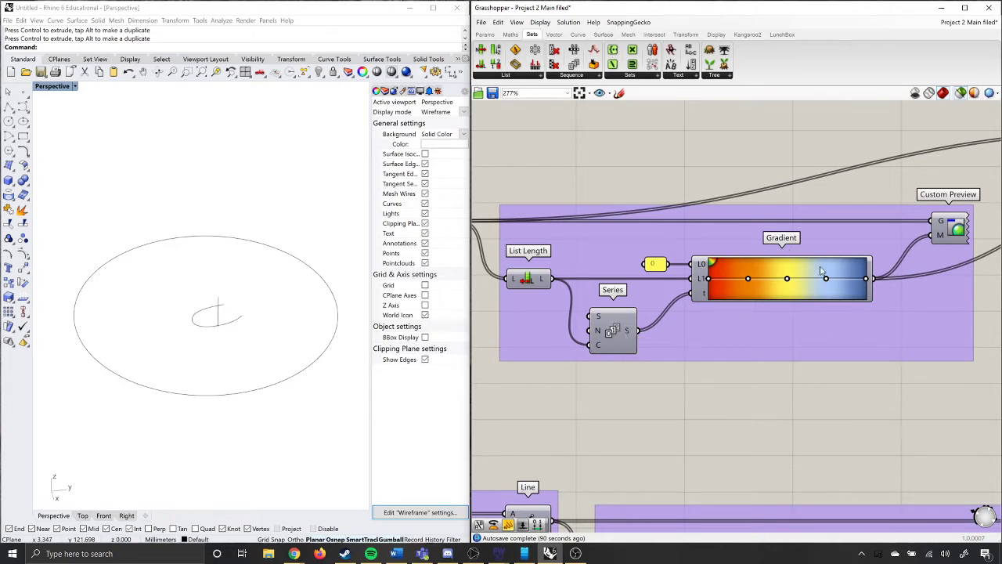
Look at the input components and the Gradient component's colour presets without choosing another preset.
{"action": "left_click", "coordinate": [489, 35]}
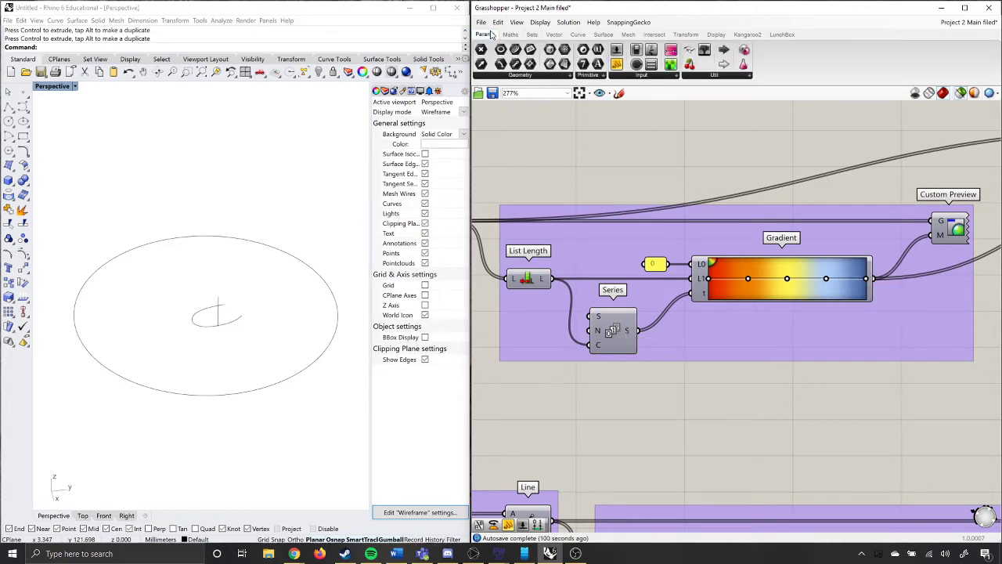
{"action": "left_click", "coordinate": [665, 76]}
{"action": "right_click", "coordinate": [786, 297]}
{"action": "mouse_move", "coordinate": [809, 345]}
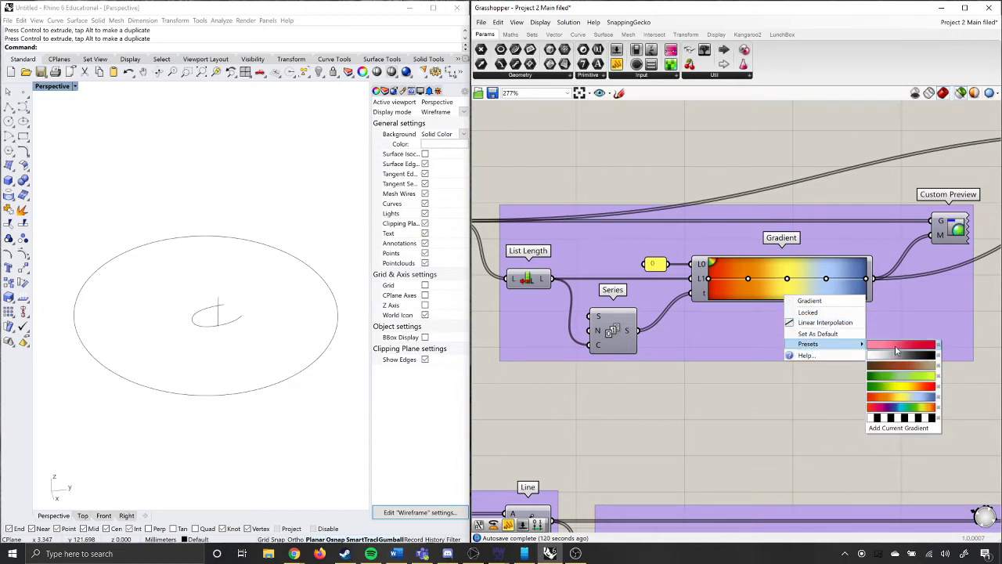
{"action": "left_click", "coordinate": [813, 404]}
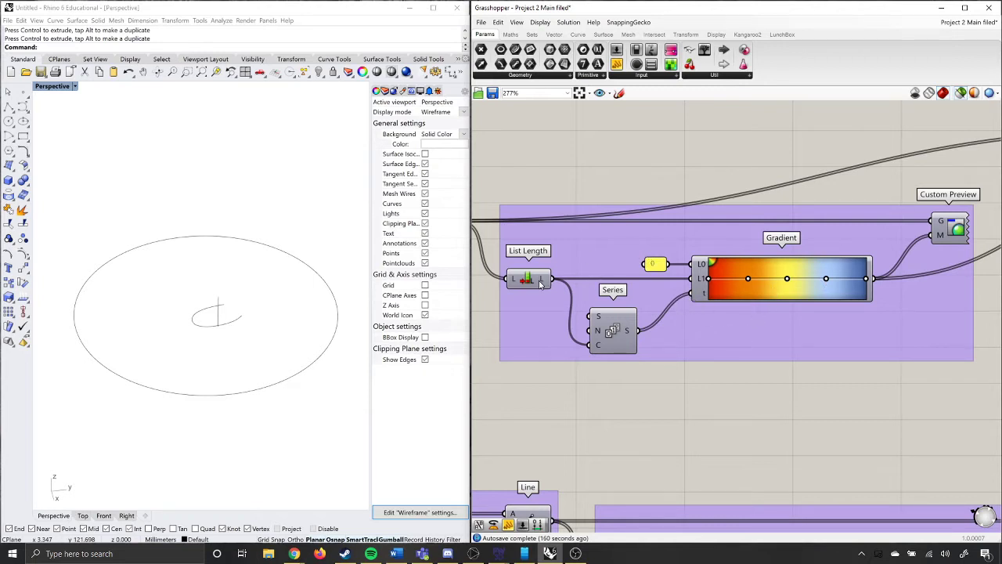
Inspect the List Length output and the Gradient's upper limit input, and look through the available list components.
{"action": "mouse_move", "coordinate": [540, 281]}
{"action": "mouse_move", "coordinate": [600, 351]}
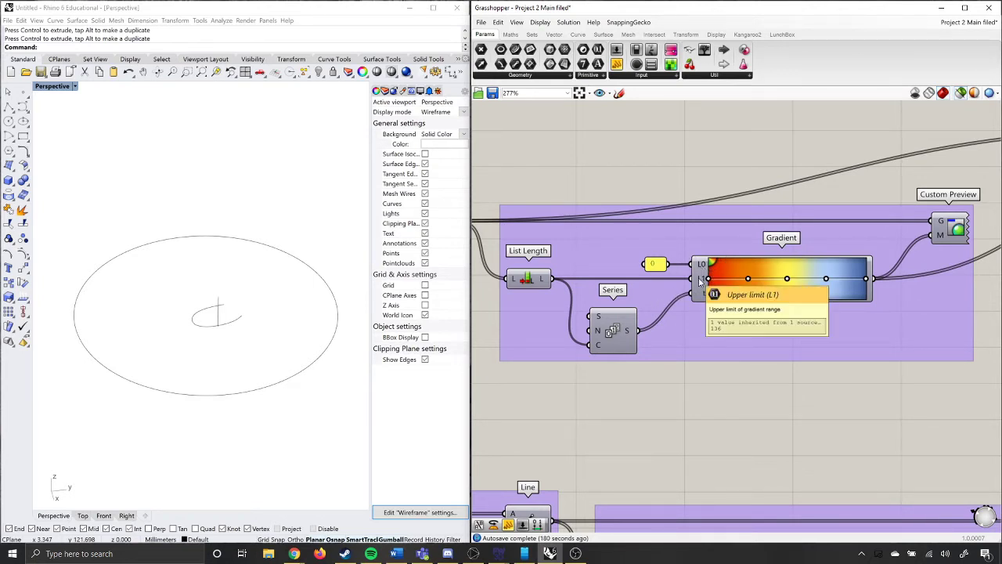
{"action": "left_click", "coordinate": [533, 34]}
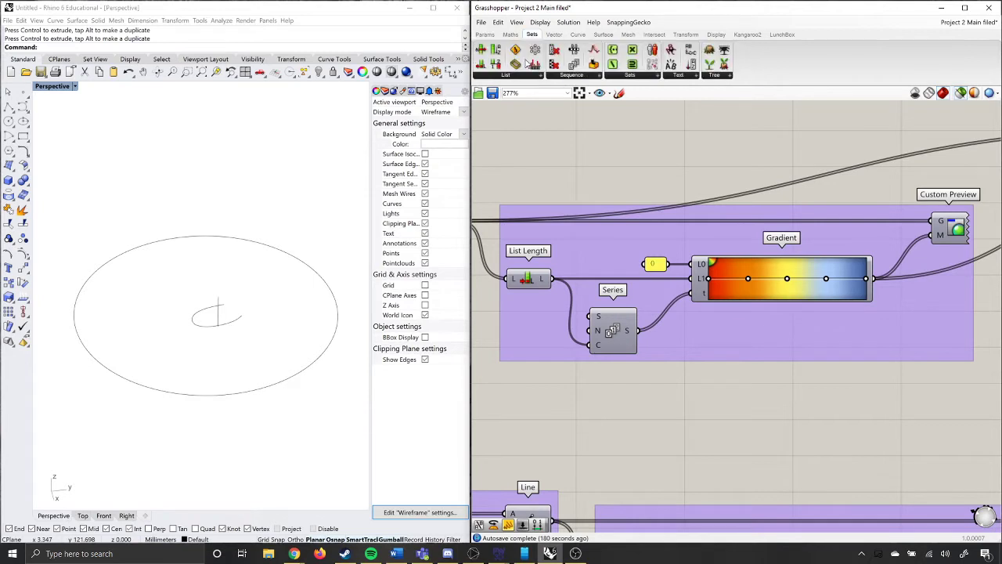
{"action": "left_click", "coordinate": [518, 76]}
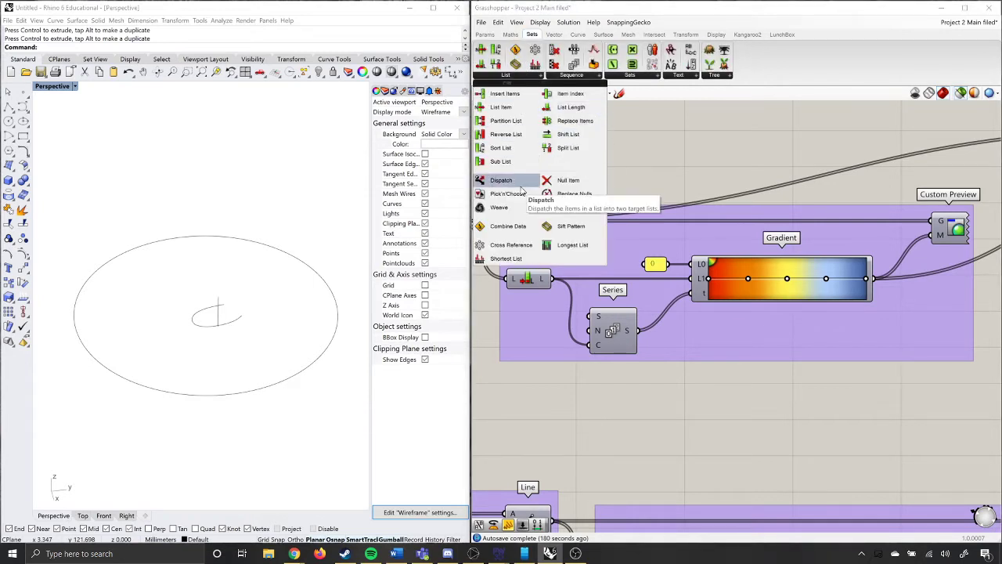
{"action": "left_click", "coordinate": [646, 149]}
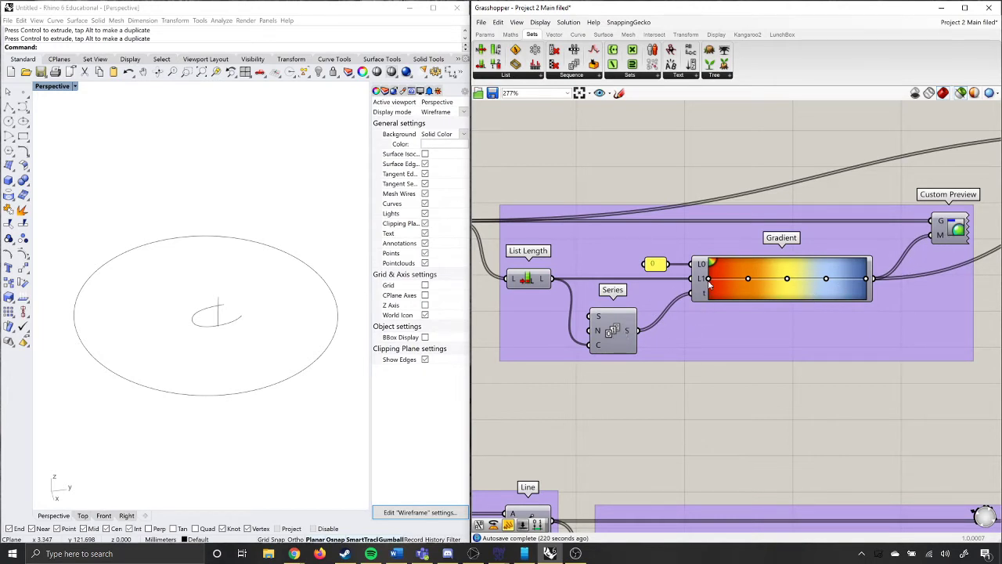
Examine how the zero panel, List Length and Series feed the Gradient's lower limit, upper limit and parameter inputs.
{"action": "scroll", "coordinate": [709, 283], "scroll_direction": "up", "scroll_amount": 2}
{"action": "mouse_move", "coordinate": [704, 296]}
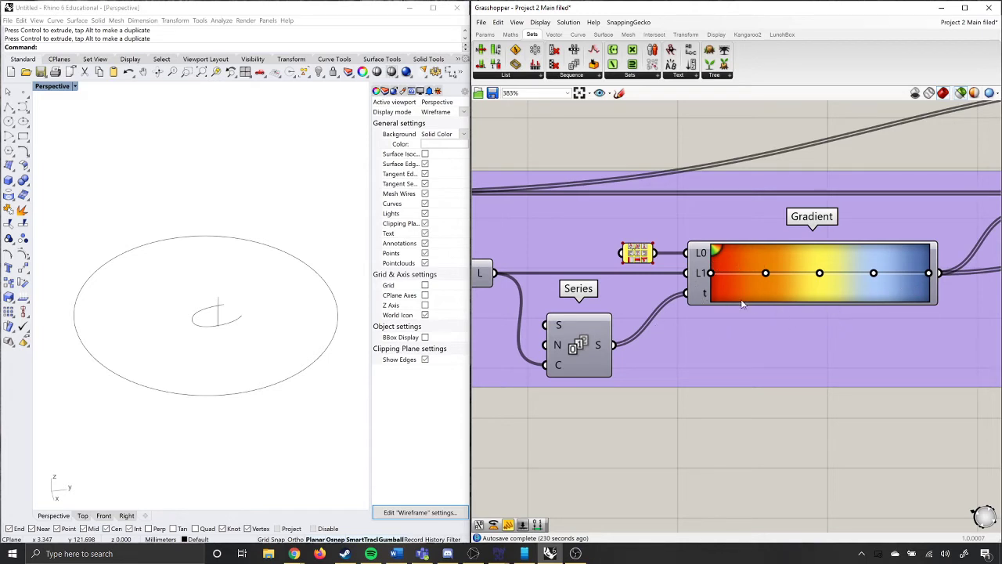
{"action": "scroll", "coordinate": [853, 316], "scroll_direction": "down", "scroll_amount": 1}
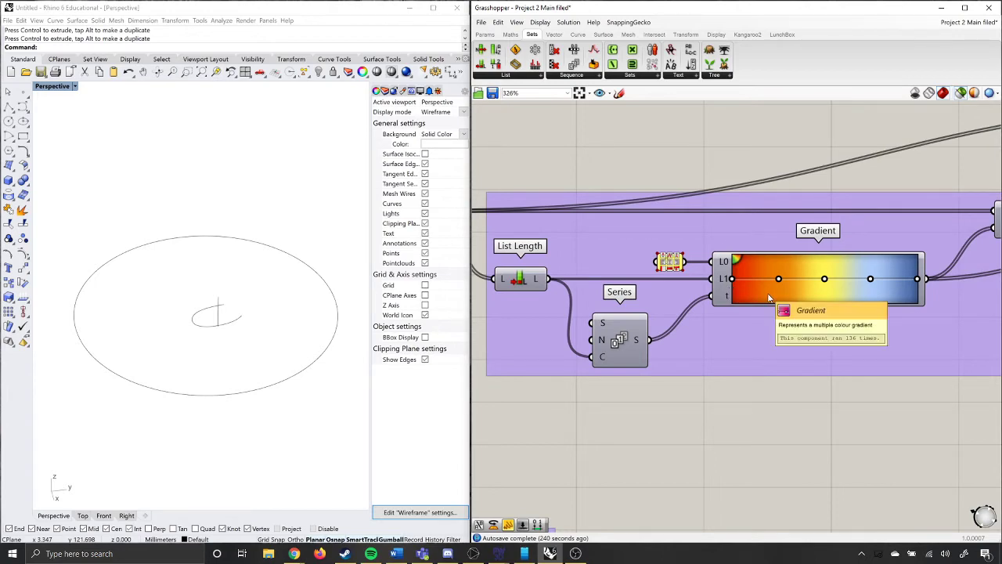
{"action": "scroll", "coordinate": [858, 294], "scroll_direction": "down", "scroll_amount": 4}
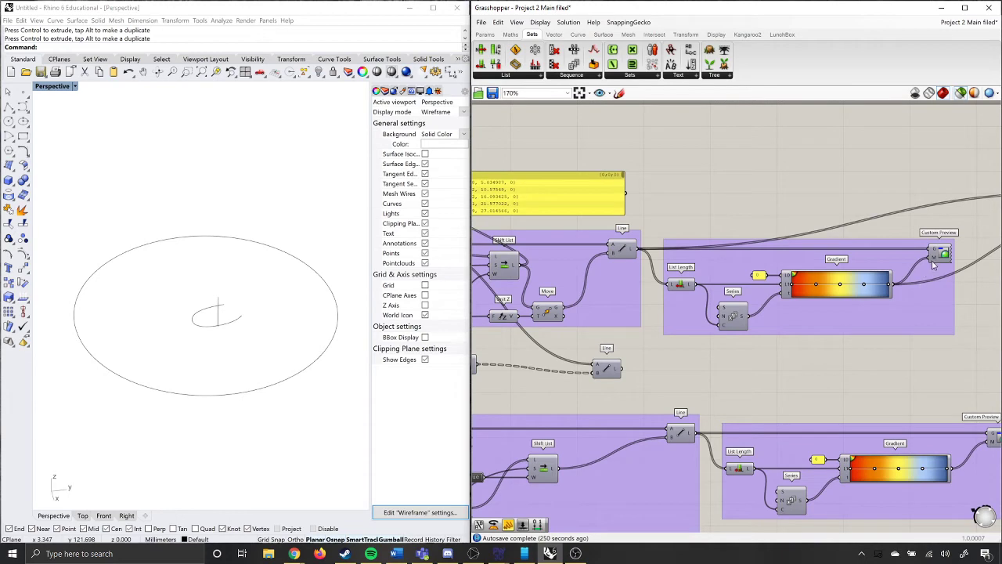
Compare the selection previews of the first Line and Custom Preview components, and deselect them.
{"action": "left_click", "coordinate": [623, 249]}
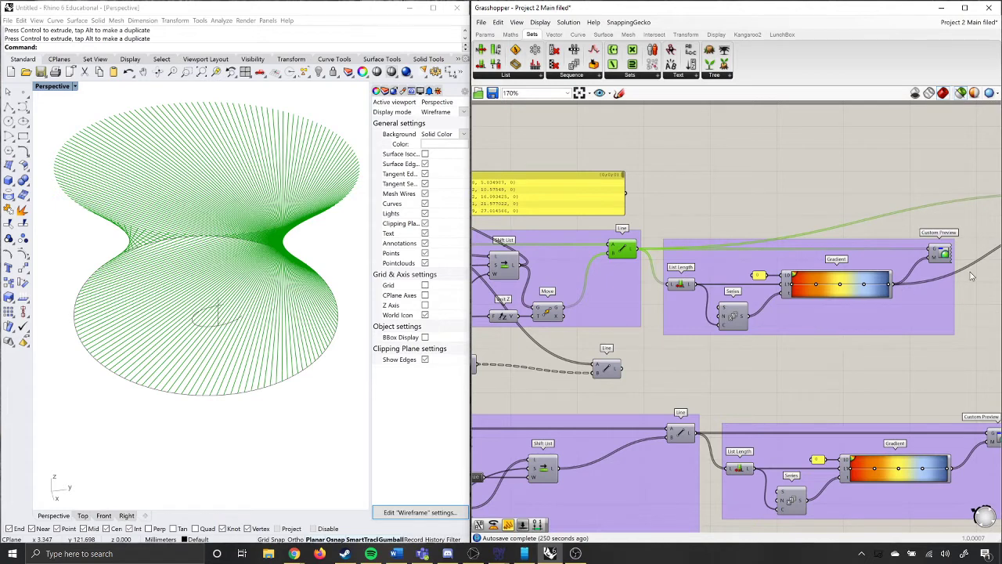
{"action": "left_click", "coordinate": [945, 256]}
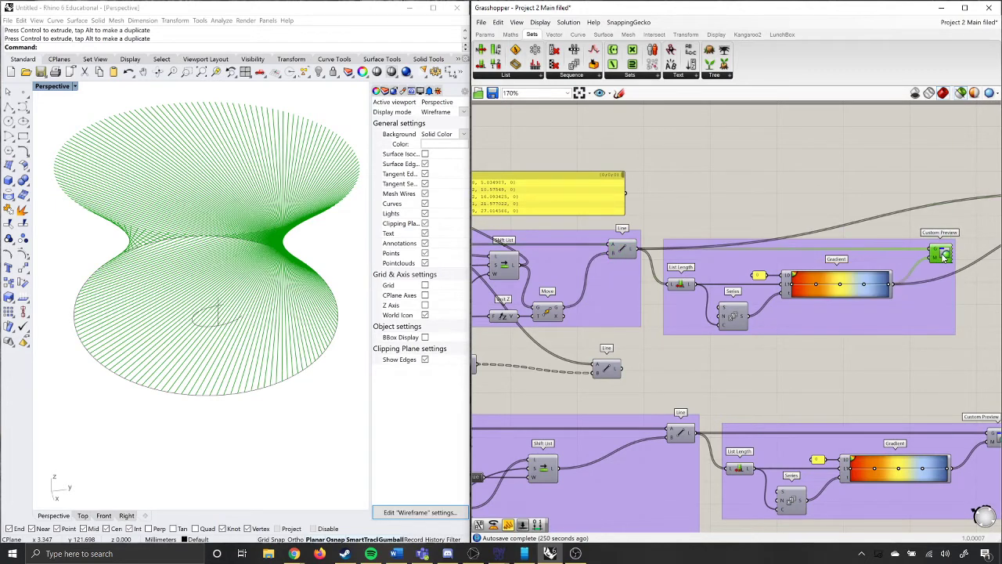
{"action": "left_click", "coordinate": [880, 394]}
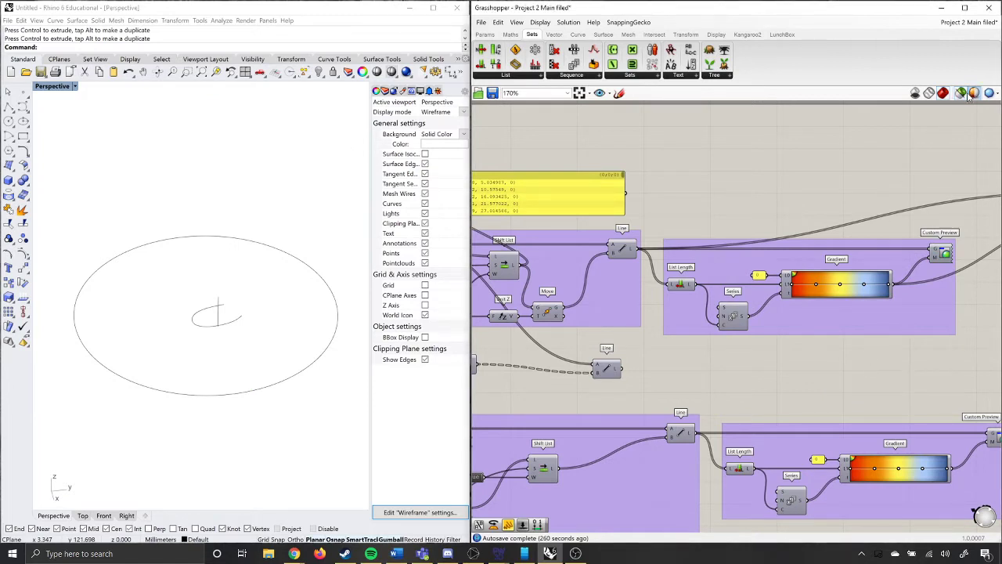
With selected-only preview off, enable the first Custom Preview component's preview and inspect the gradient-coloured lines from several angles.
{"action": "right_click", "coordinate": [945, 252]}
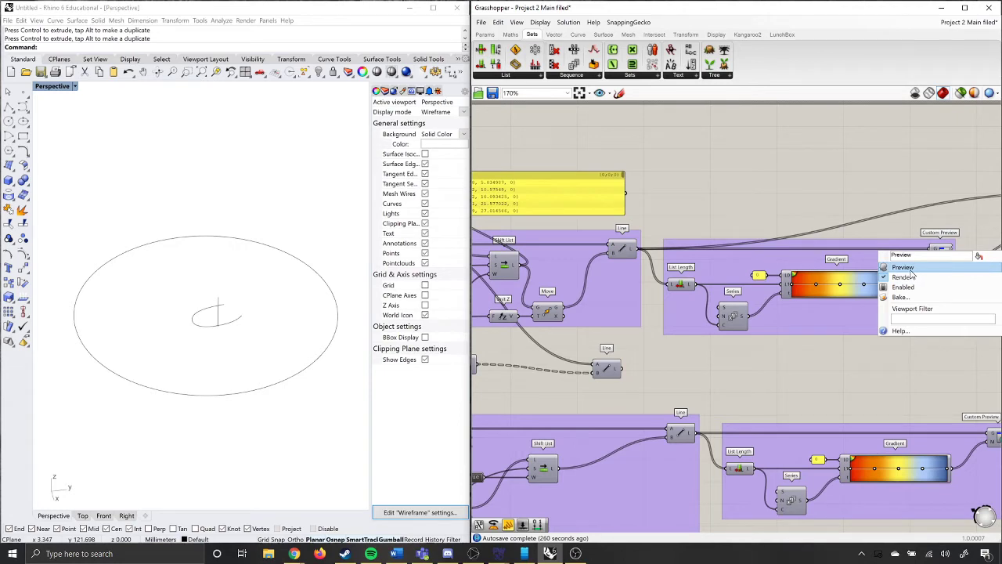
{"action": "left_click", "coordinate": [912, 270]}
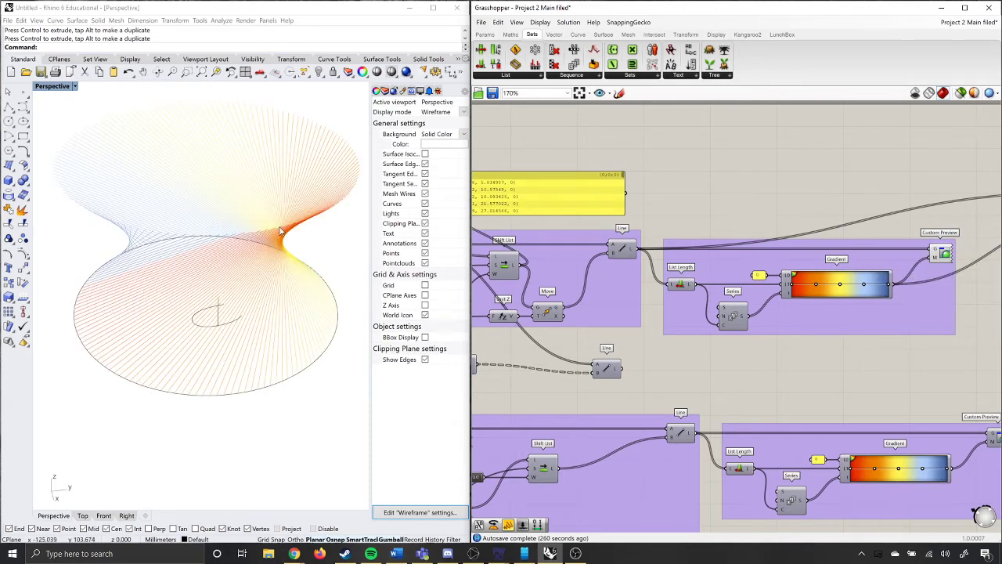
{"action": "right_click_drag", "start_coordinate": [207, 235], "coordinate": [91, 91]}
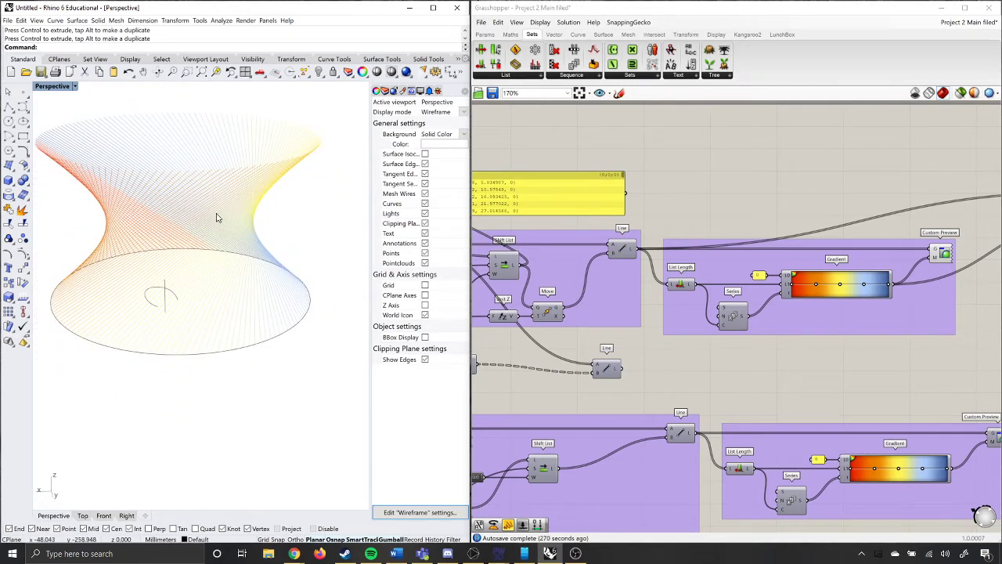
{"action": "right_click_drag", "start_coordinate": [258, 251], "coordinate": [278, 281], "text": "shift"}
Bake the lines from the first Custom Preview component into the Rhino document.
{"action": "right_click_drag", "start_coordinate": [879, 321], "coordinate": [660, 332]}
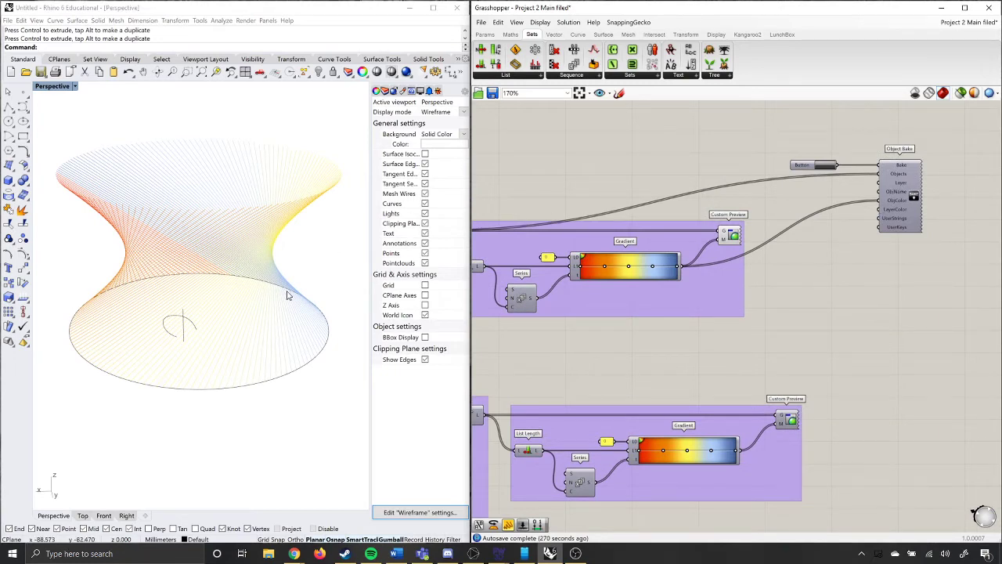
{"action": "left_click", "coordinate": [730, 237]}
{"action": "right_click", "coordinate": [731, 236]}
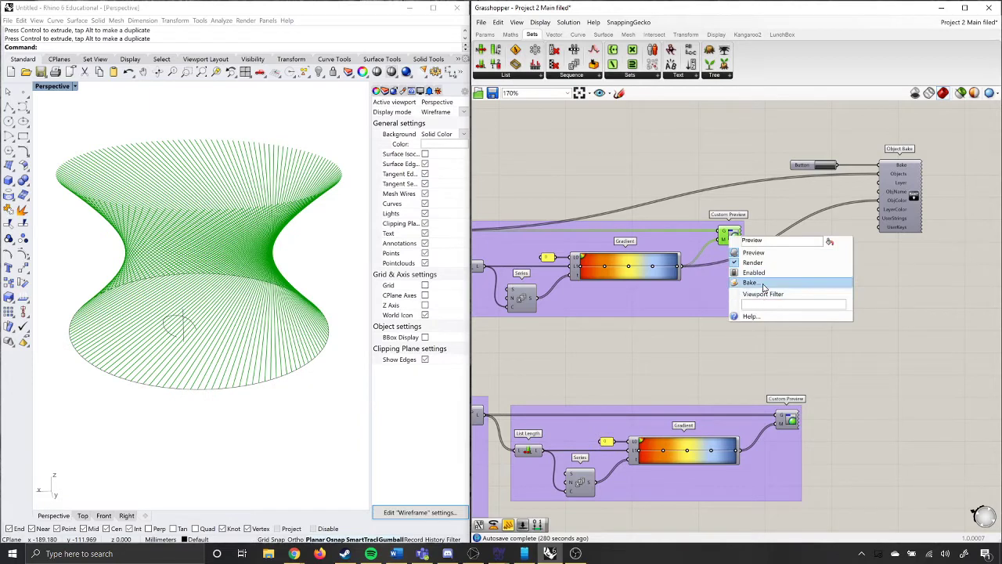
{"action": "left_click", "coordinate": [770, 283]}
{"action": "left_click", "coordinate": [771, 378]}
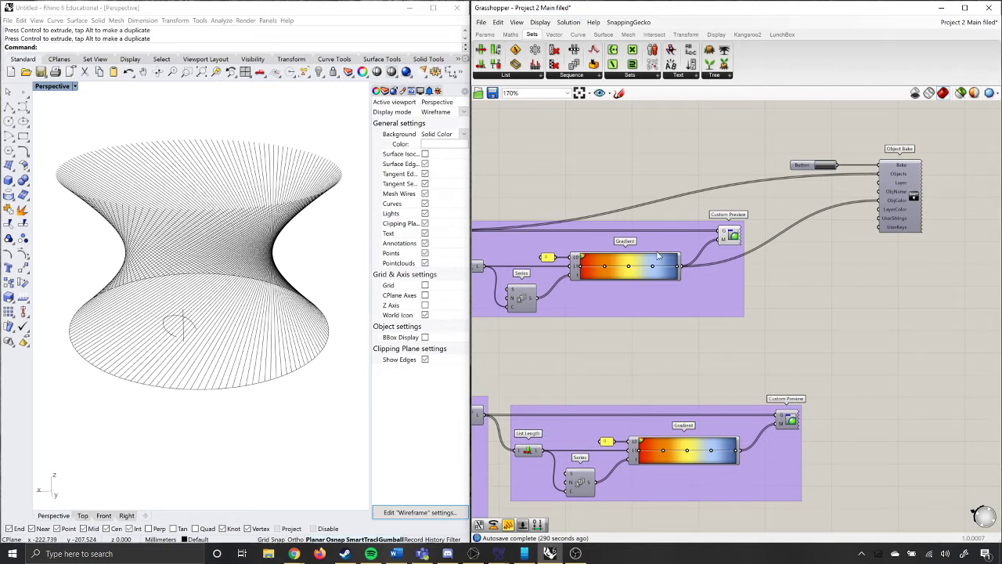
Undo the Custom Preview bake in Rhino.
{"action": "left_click", "coordinate": [636, 315]}
{"action": "left_click", "coordinate": [629, 374]}
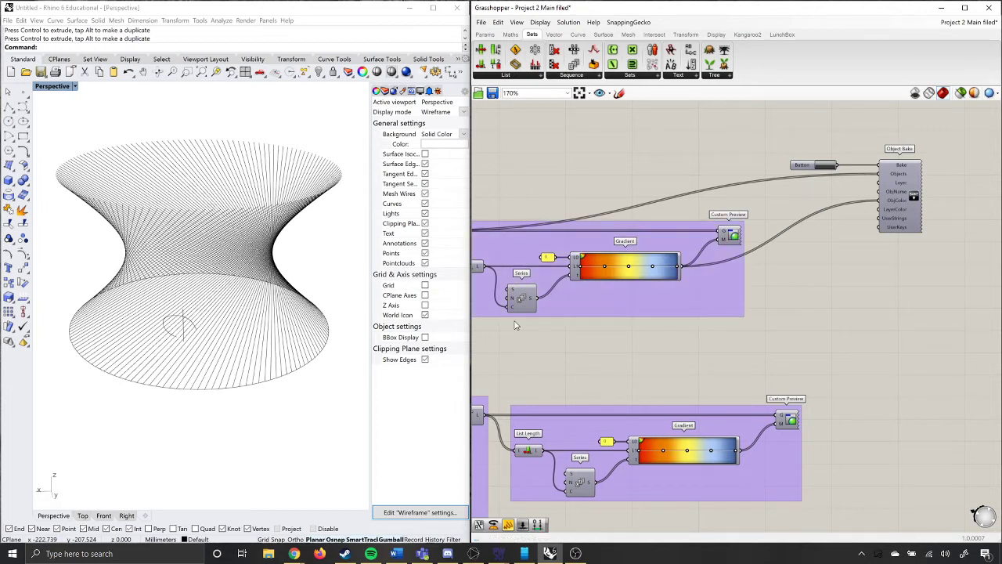
{"action": "left_click", "coordinate": [351, 263]}
{"action": "key", "text": "ctrl+z"}
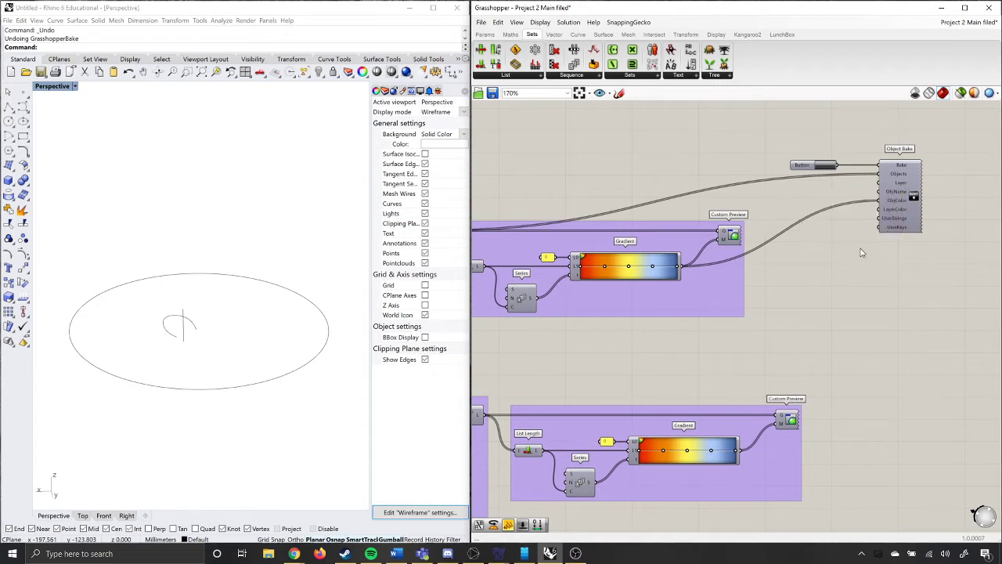
Place a second LunchBox Object Bake component beneath the existing one and delete it again.
{"action": "left_click", "coordinate": [781, 35]}
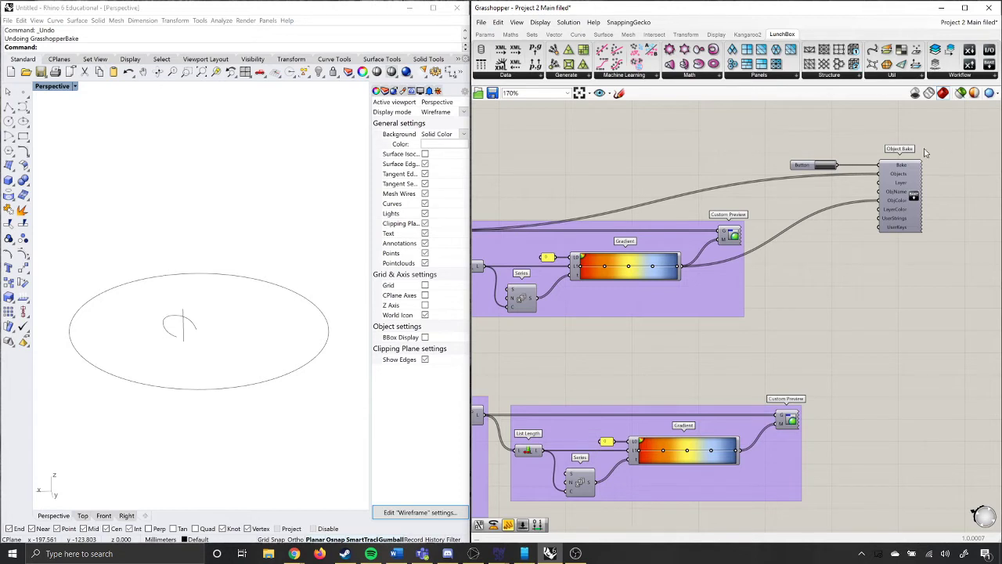
{"action": "left_click", "coordinate": [978, 78]}
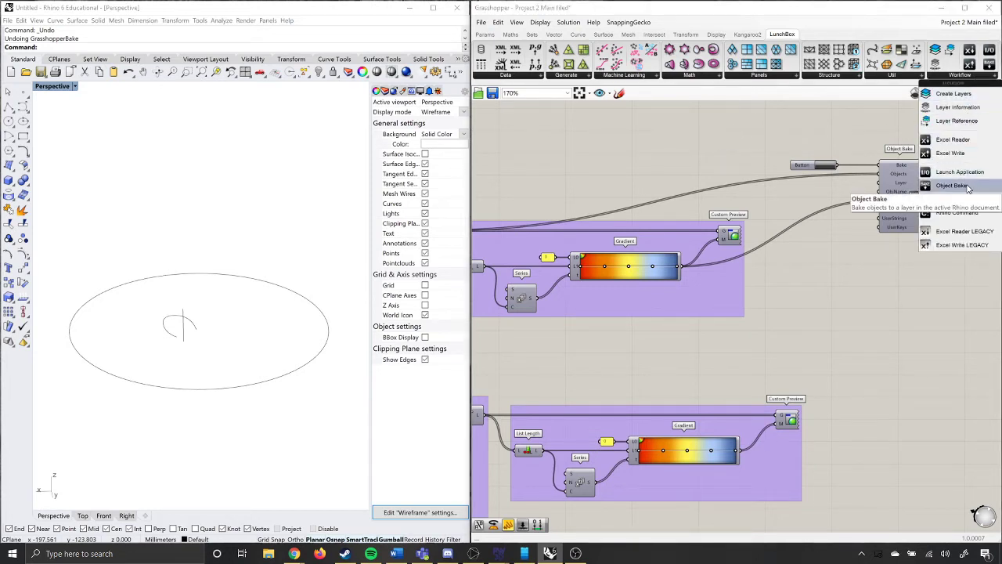
{"action": "left_click_drag", "start_coordinate": [968, 188], "coordinate": [920, 279]}
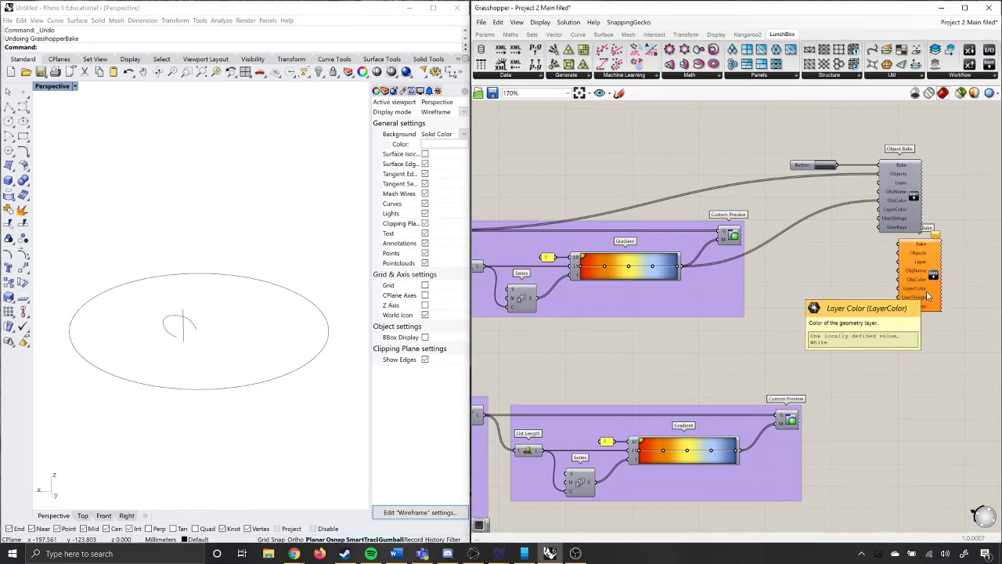
{"action": "left_click", "coordinate": [927, 296]}
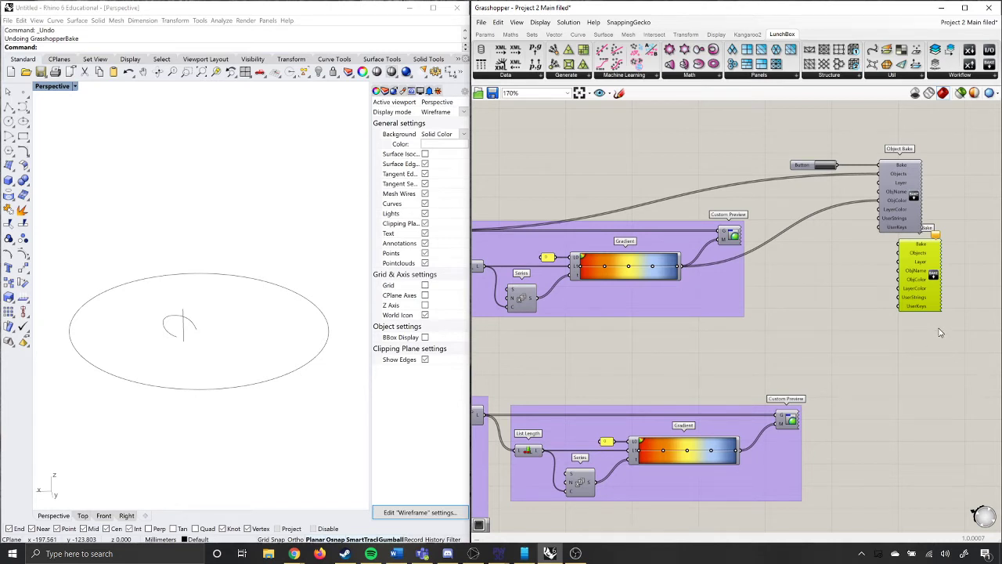
{"action": "key", "text": "Delete"}
Wire the first Gradient's output to Object Bake's ObjColor input and the first Line's output to its Objects input.
{"action": "scroll", "coordinate": [895, 213], "scroll_direction": "up", "scroll_amount": 1}
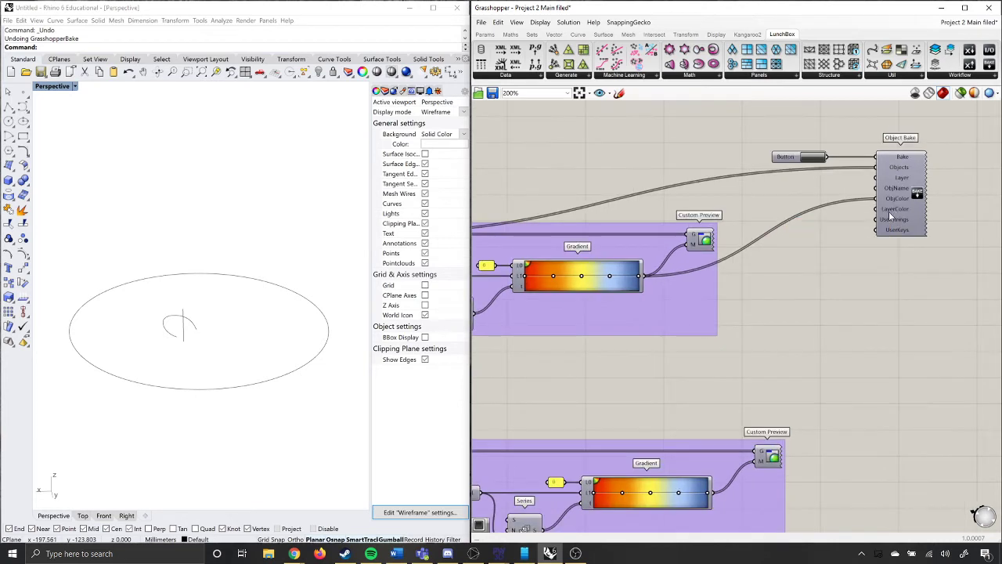
{"action": "left_click_drag", "start_coordinate": [641, 276], "coordinate": [897, 200]}
{"action": "scroll", "coordinate": [927, 193], "scroll_direction": "down", "scroll_amount": 4}
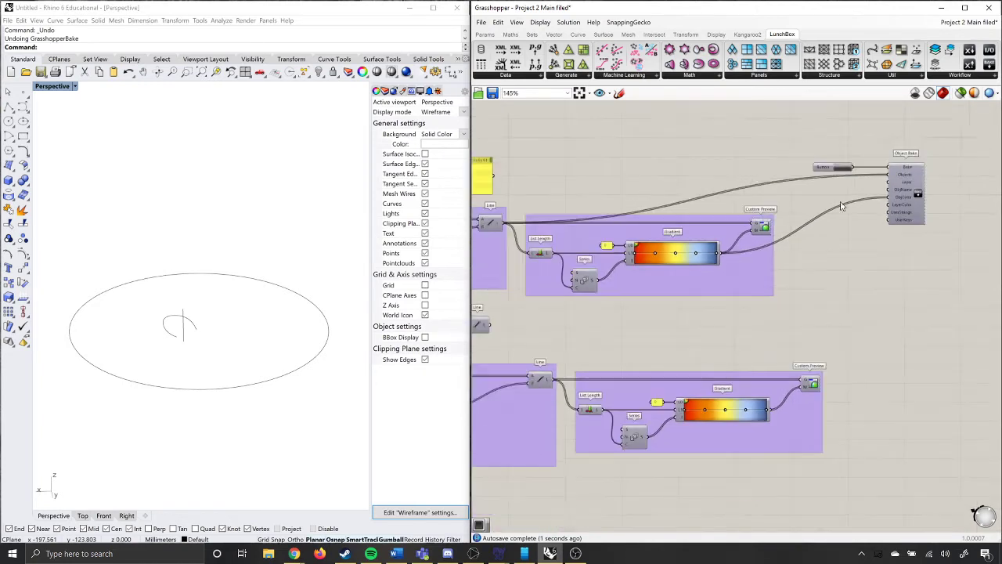
{"action": "scroll", "coordinate": [579, 224], "scroll_direction": "up", "scroll_amount": 2}
{"action": "scroll", "coordinate": [579, 224], "scroll_direction": "down", "scroll_amount": 2}
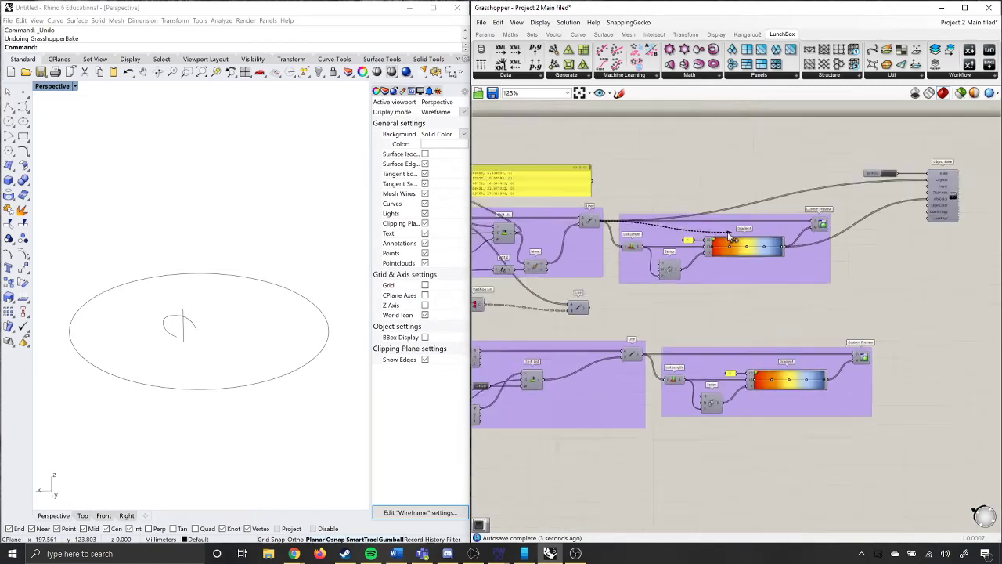
{"action": "scroll", "coordinate": [909, 176], "scroll_direction": "up", "scroll_amount": 4}
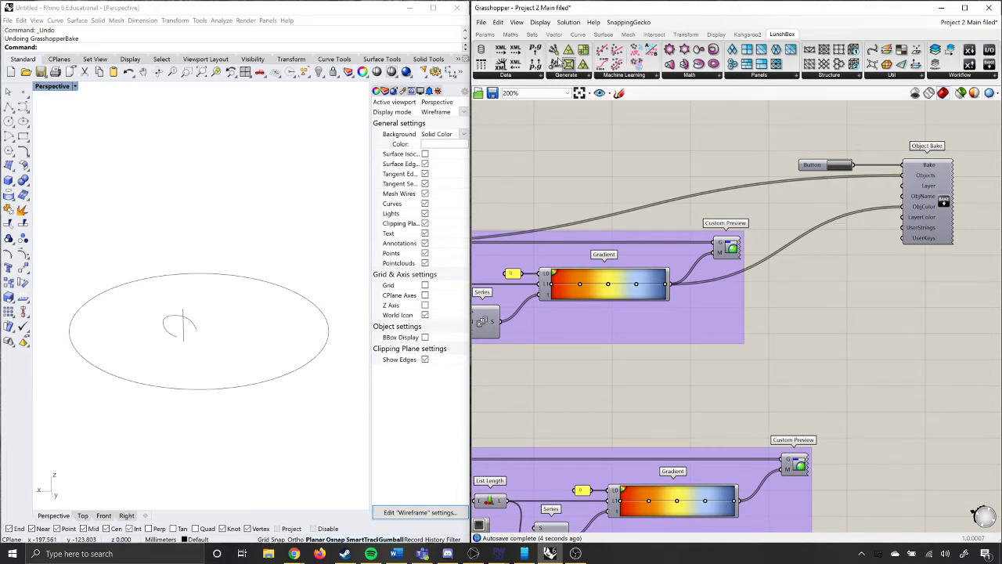
Add a new Button above the existing one and connect it to Object Bake's Bake input.
{"action": "left_click", "coordinate": [486, 35]}
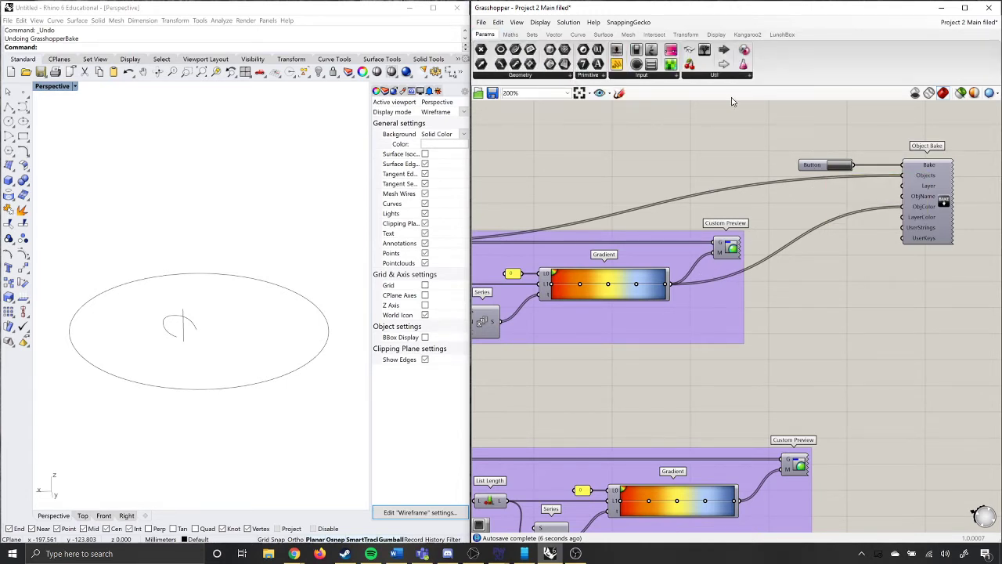
{"action": "left_click", "coordinate": [669, 77]}
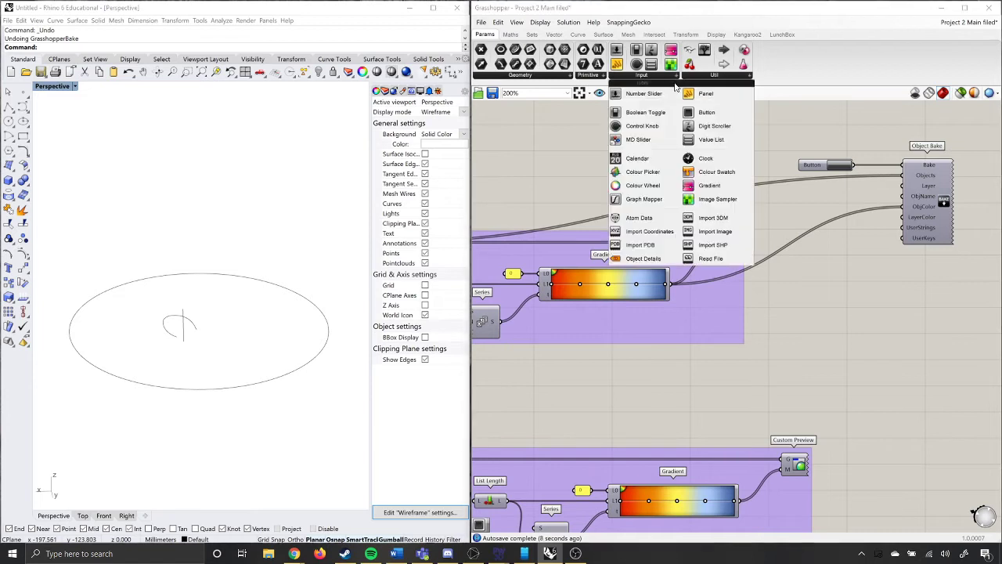
{"action": "left_click", "coordinate": [701, 113]}
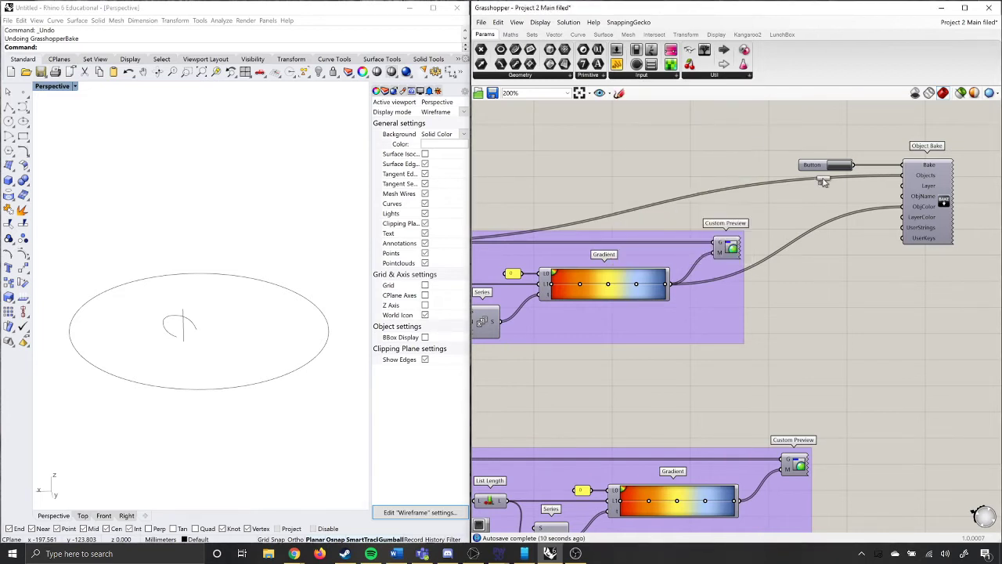
{"action": "left_click", "coordinate": [800, 143]}
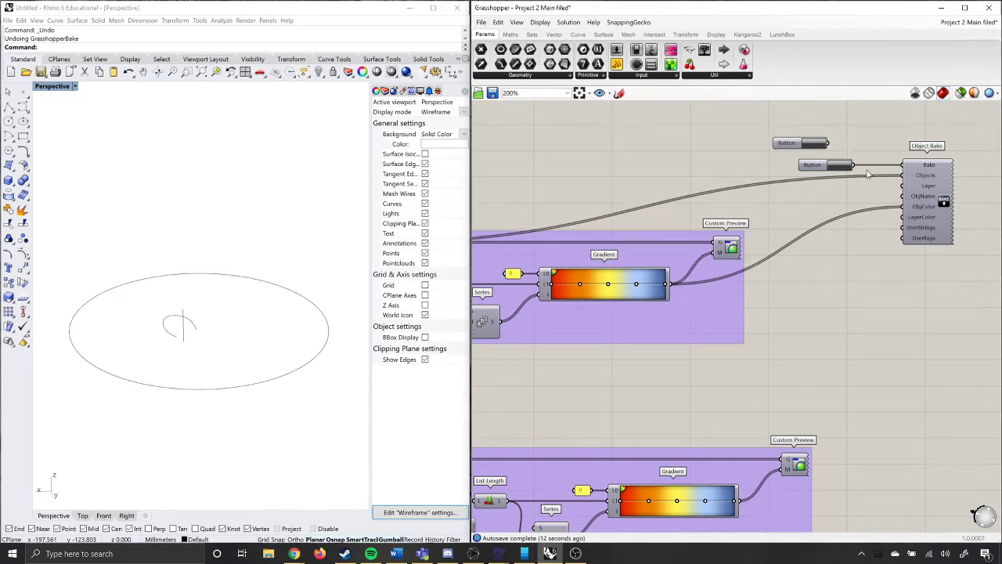
{"action": "left_click_drag", "start_coordinate": [826, 143], "coordinate": [926, 166]}
Bake the gradient-coloured lines into Rhino by triggering the newly added Button.
{"action": "left_click", "coordinate": [931, 210]}
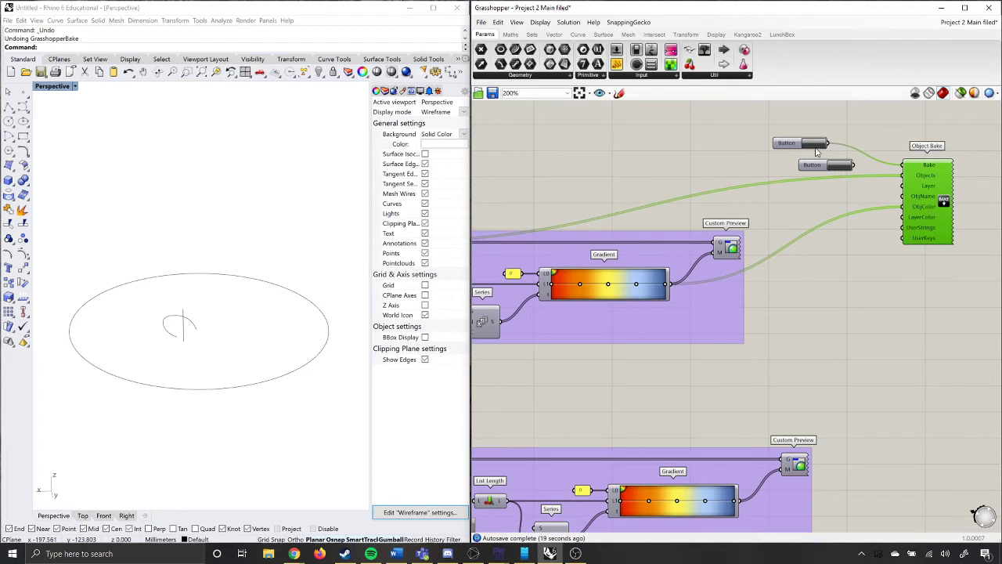
{"action": "left_click", "coordinate": [897, 129]}
{"action": "left_click", "coordinate": [826, 144]}
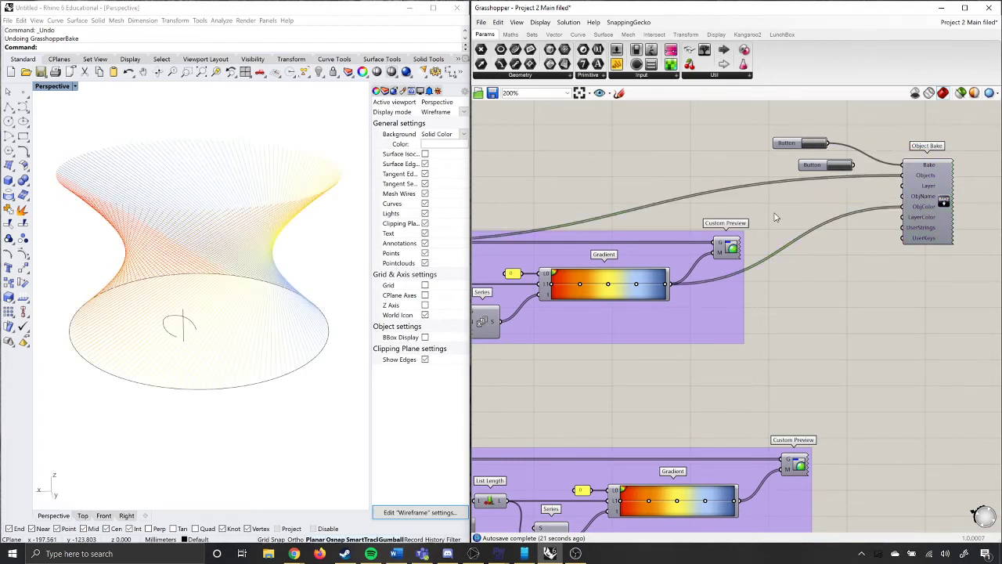
Select individual baked curves in the perspective view to check them, and undo the coloured bake.
{"action": "left_click", "coordinate": [224, 176]}
{"action": "left_click", "coordinate": [185, 192]}
{"action": "left_click", "coordinate": [138, 213]}
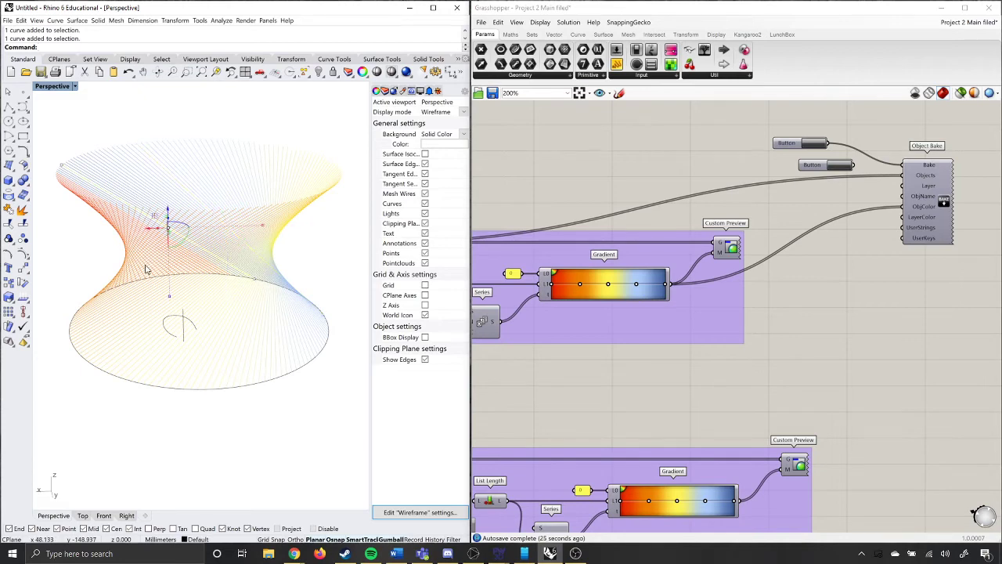
{"action": "left_click", "coordinate": [146, 266]}
{"action": "left_click", "coordinate": [255, 257]}
{"action": "left_click", "coordinate": [339, 244]}
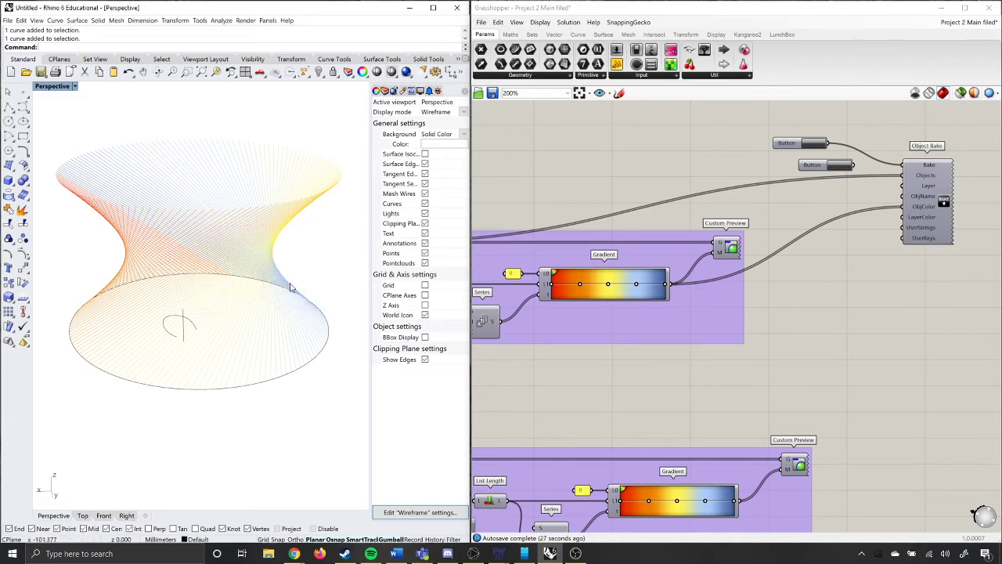
{"action": "right_click_drag", "start_coordinate": [278, 283], "coordinate": [255, 282]}
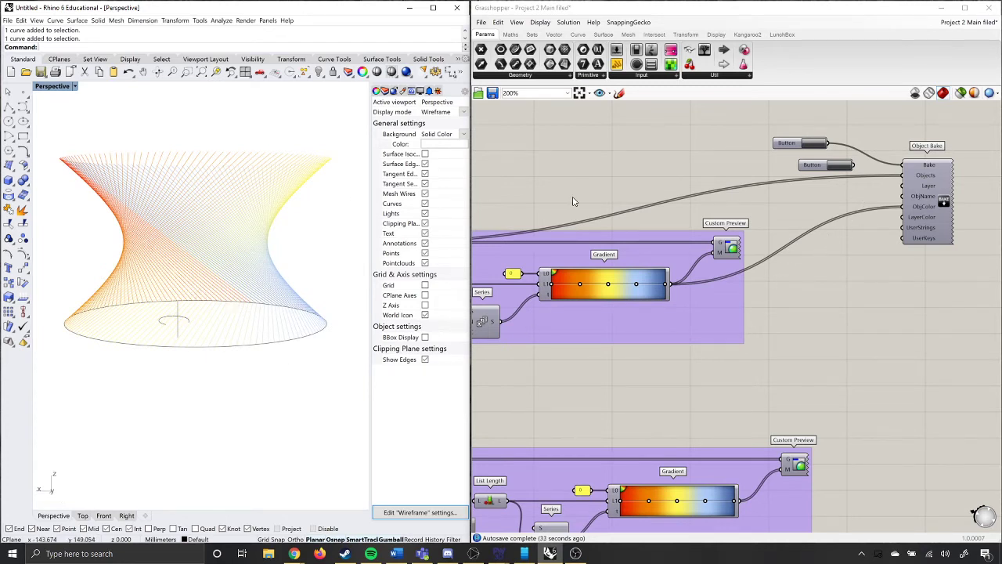
{"action": "key", "text": "ctrl+z"}
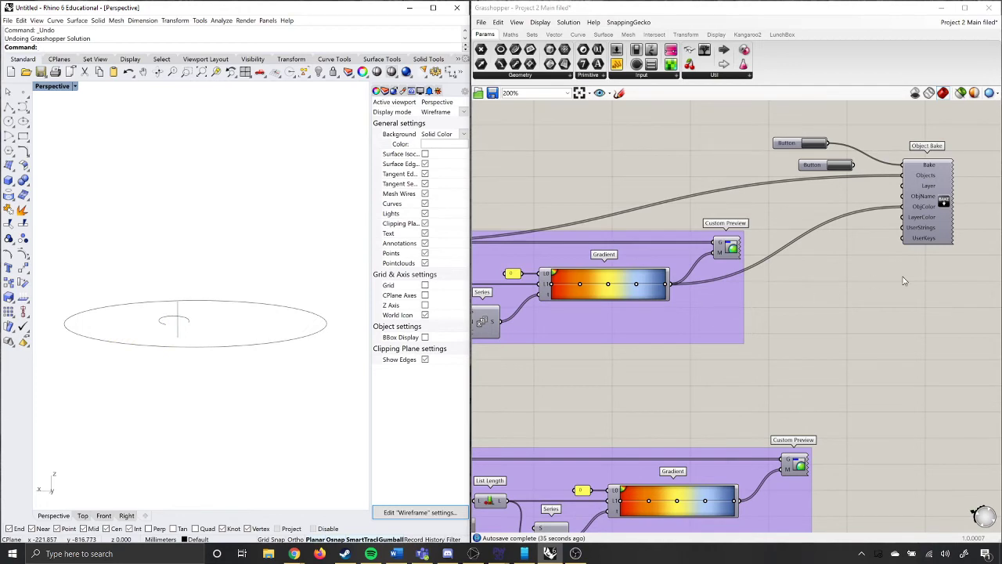
Turn on selected-only preview and inspect the two input Curve parameters of the second definition in the perspective view.
{"action": "scroll", "coordinate": [906, 278], "scroll_direction": "down", "scroll_amount": 5}
{"action": "scroll", "coordinate": [680, 374], "scroll_direction": "up", "scroll_amount": 3}
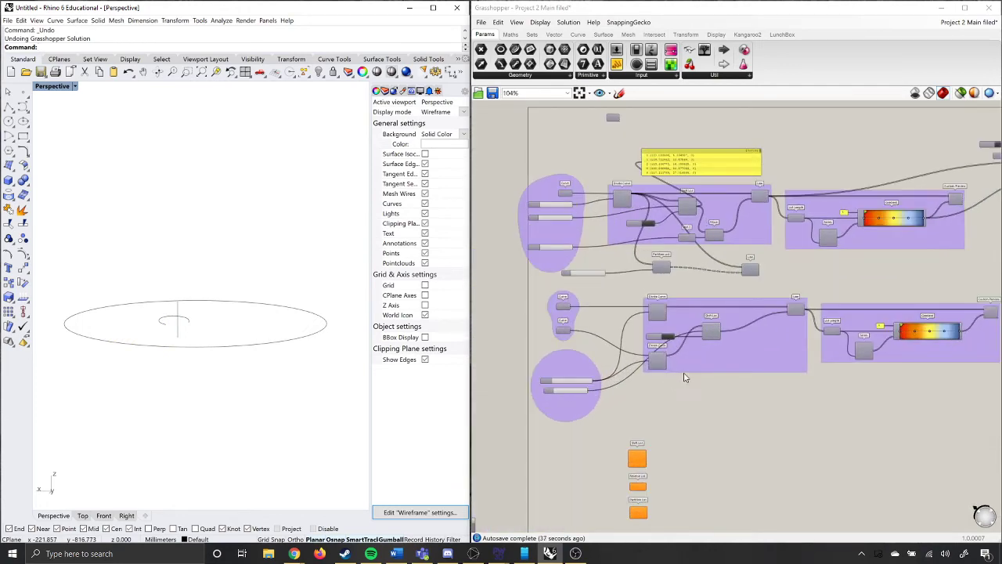
{"action": "scroll", "coordinate": [594, 377], "scroll_direction": "up", "scroll_amount": 2}
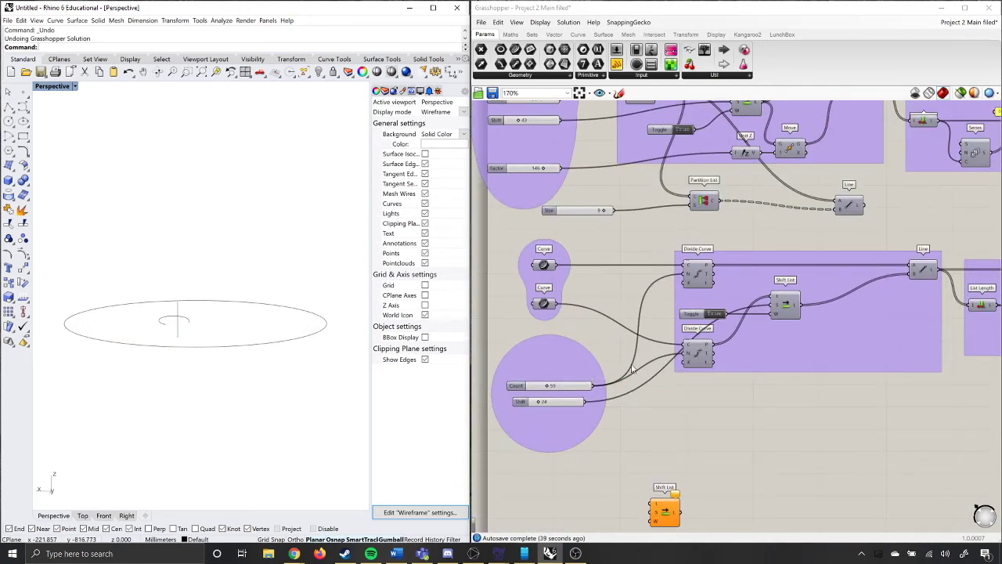
{"action": "left_click", "coordinate": [543, 266]}
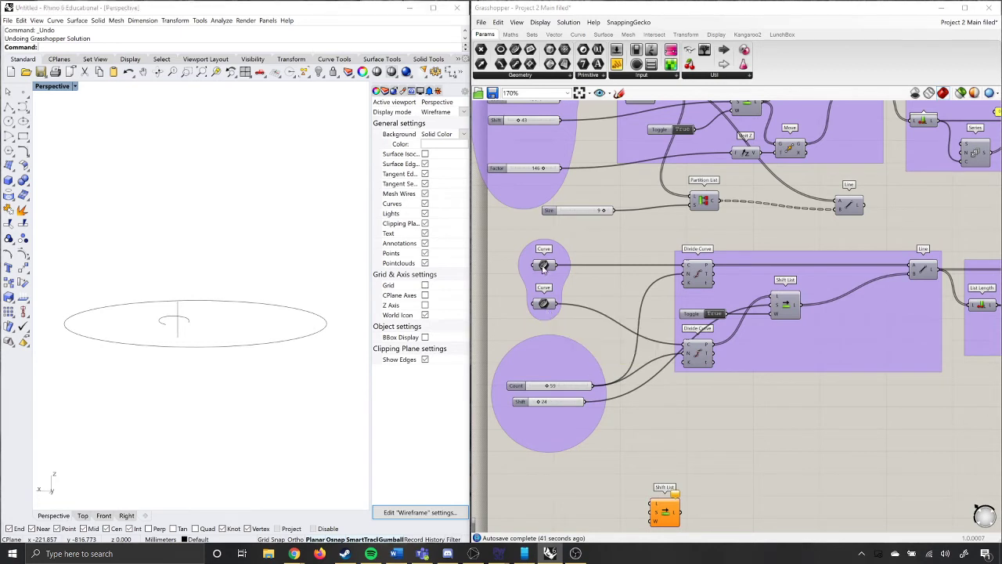
{"action": "left_click", "coordinate": [961, 93]}
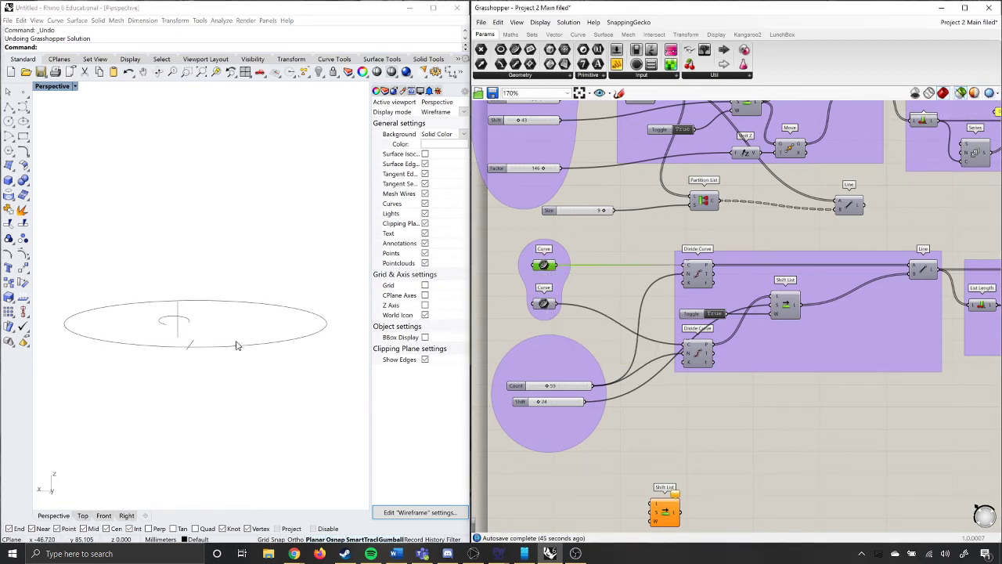
{"action": "right_click_drag", "start_coordinate": [188, 342], "coordinate": [197, 353]}
{"action": "left_click", "coordinate": [545, 304]}
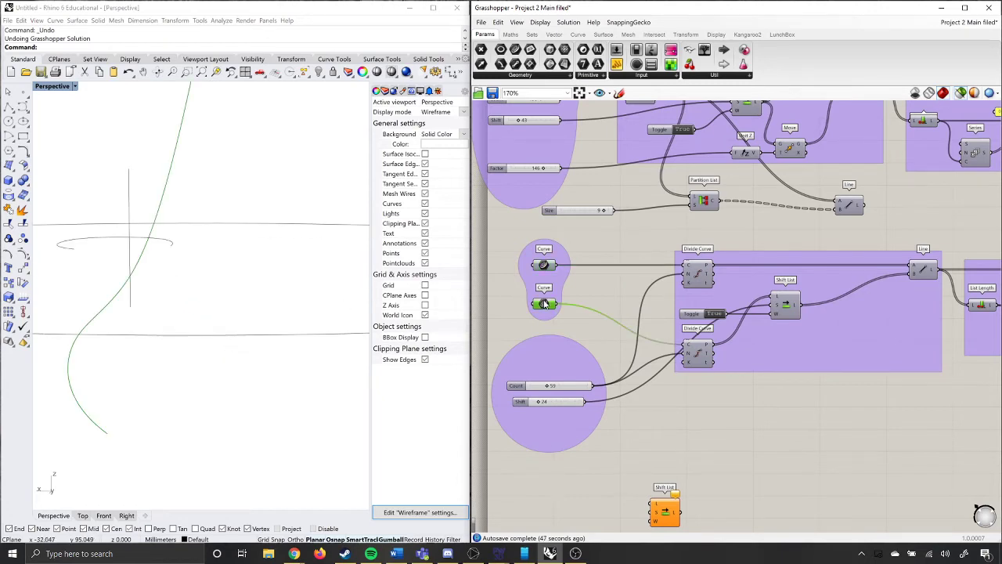
{"action": "scroll", "coordinate": [214, 286], "scroll_direction": "down", "scroll_amount": 3}
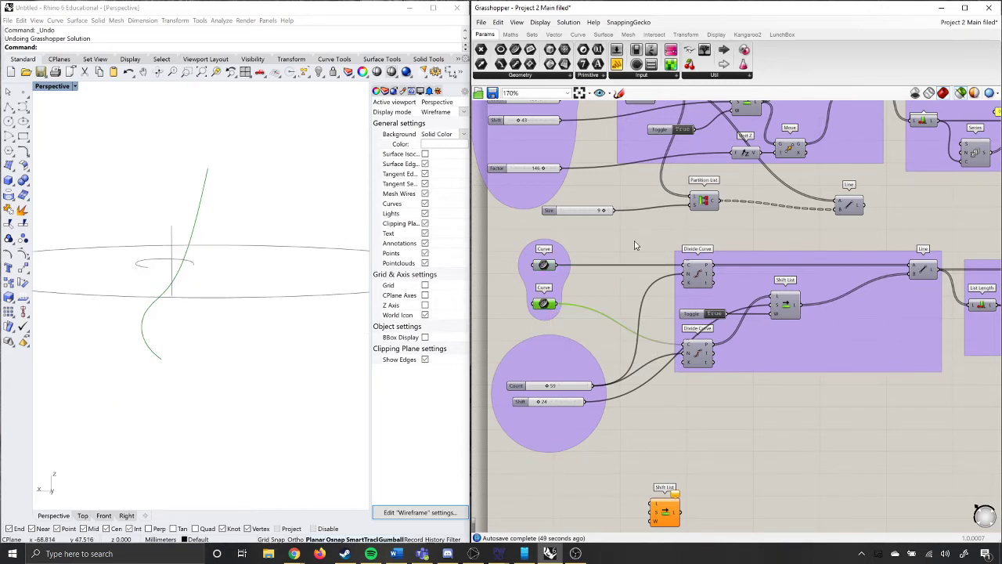
{"action": "left_click", "coordinate": [636, 245]}
Examine the second definition's two Divide Curve components and its Shift List, previewing the division points along both curves.
{"action": "scroll", "coordinate": [575, 353], "scroll_direction": "down", "scroll_amount": 4}
{"action": "scroll", "coordinate": [628, 358], "scroll_direction": "up", "scroll_amount": 2}
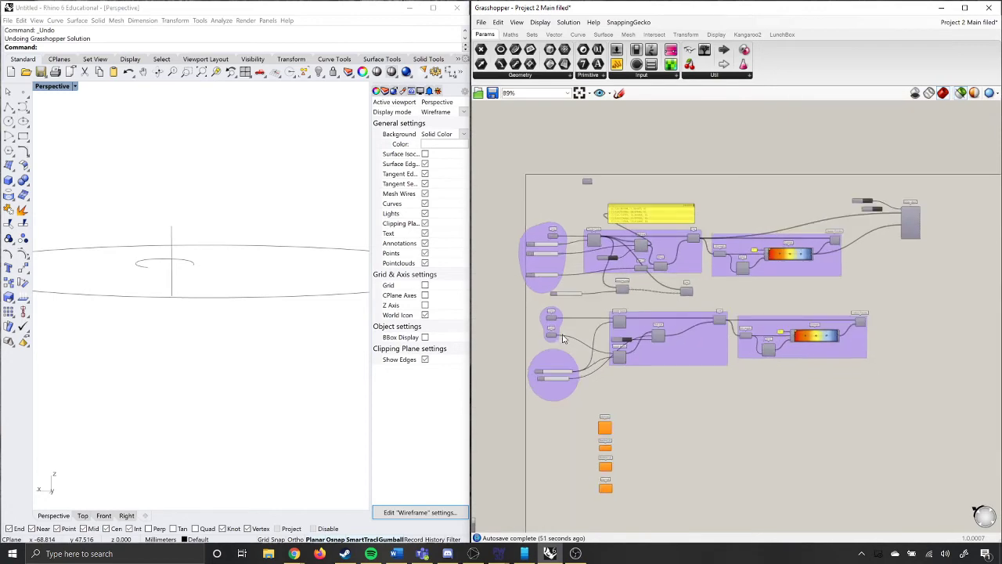
{"action": "scroll", "coordinate": [656, 368], "scroll_direction": "up", "scroll_amount": 2}
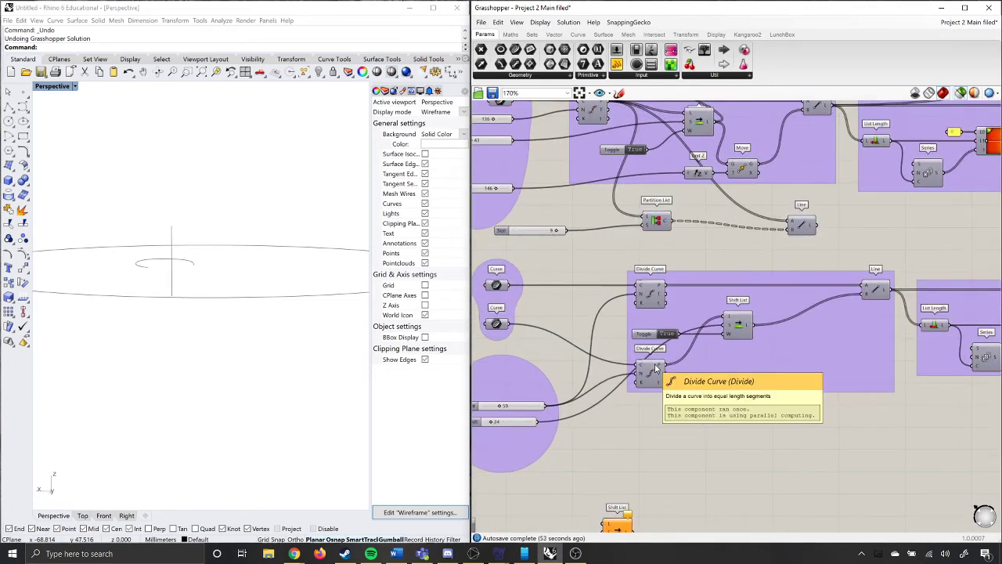
{"action": "scroll", "coordinate": [656, 368], "scroll_direction": "down", "scroll_amount": 2}
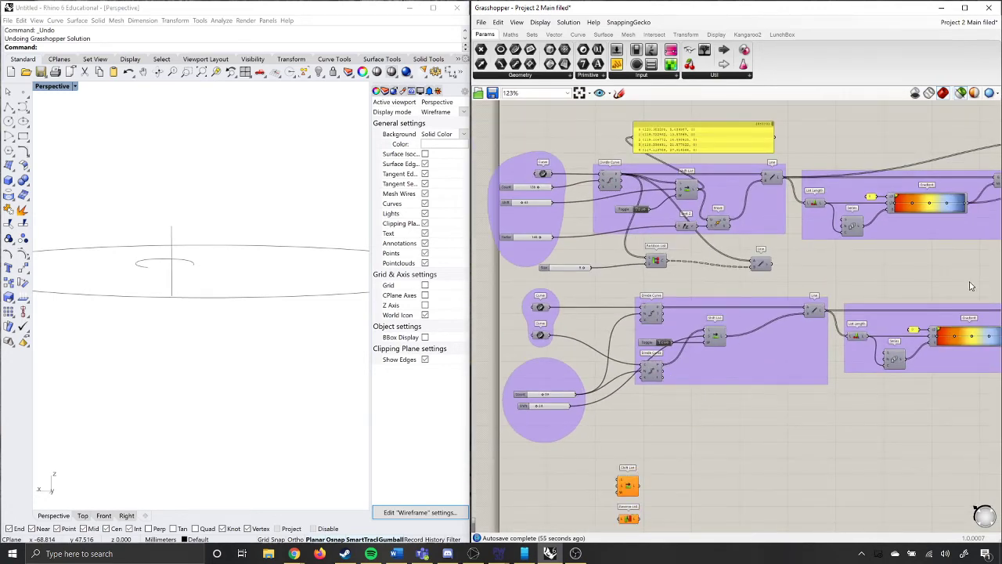
{"action": "scroll", "coordinate": [675, 323], "scroll_direction": "up", "scroll_amount": 2}
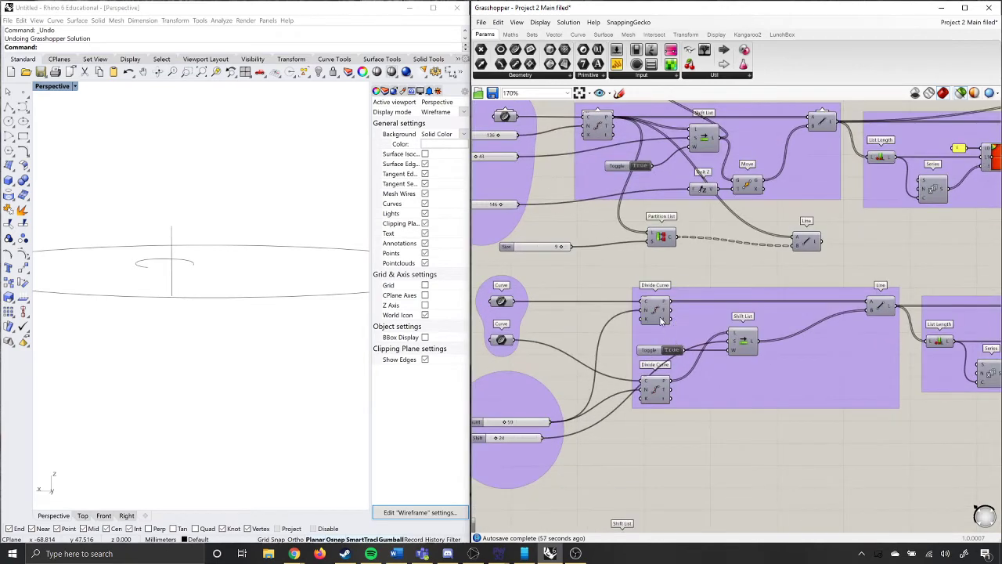
{"action": "left_click", "coordinate": [660, 315]}
{"action": "right_click_drag", "start_coordinate": [273, 306], "coordinate": [241, 302]}
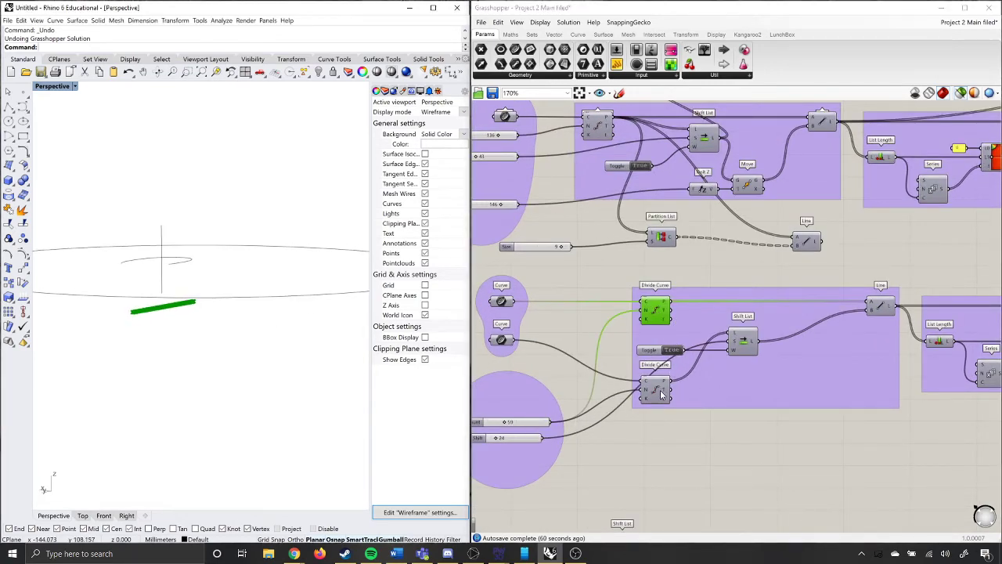
{"action": "left_click", "coordinate": [658, 394]}
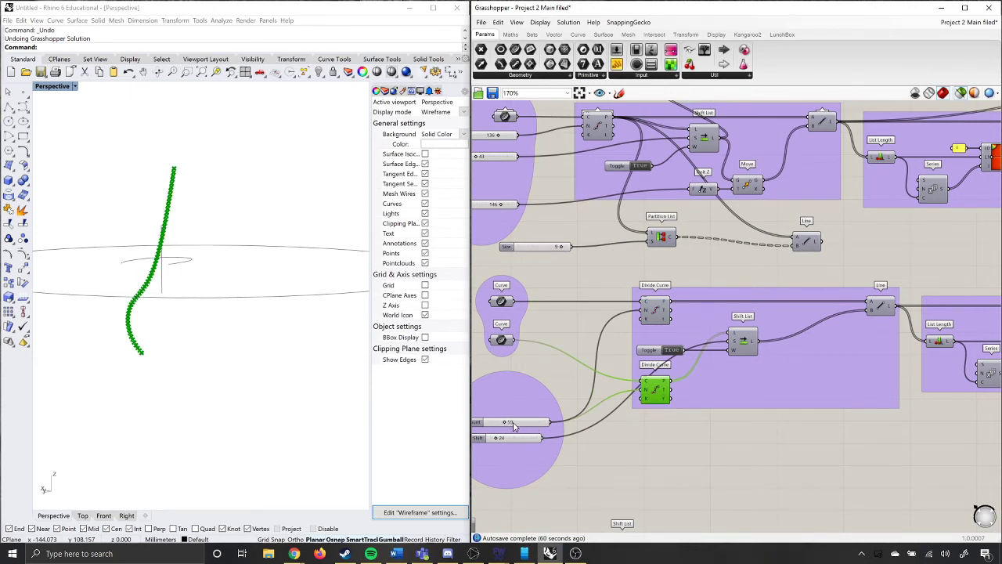
{"action": "left_click", "coordinate": [746, 350]}
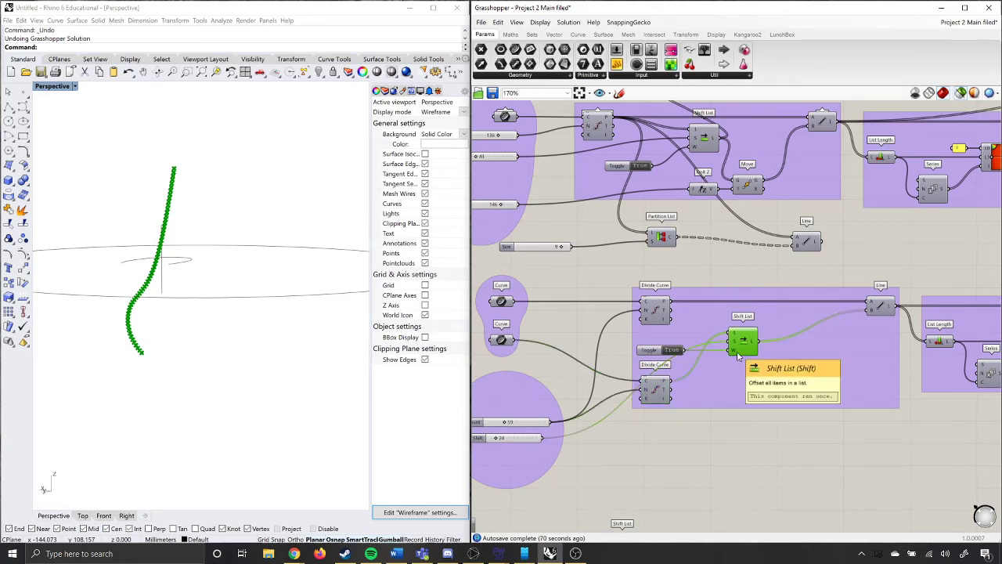
Preview the second definition's Line component and vary its Shift slider while checking the connecting lines in the perspective view.
{"action": "left_click", "coordinate": [878, 308]}
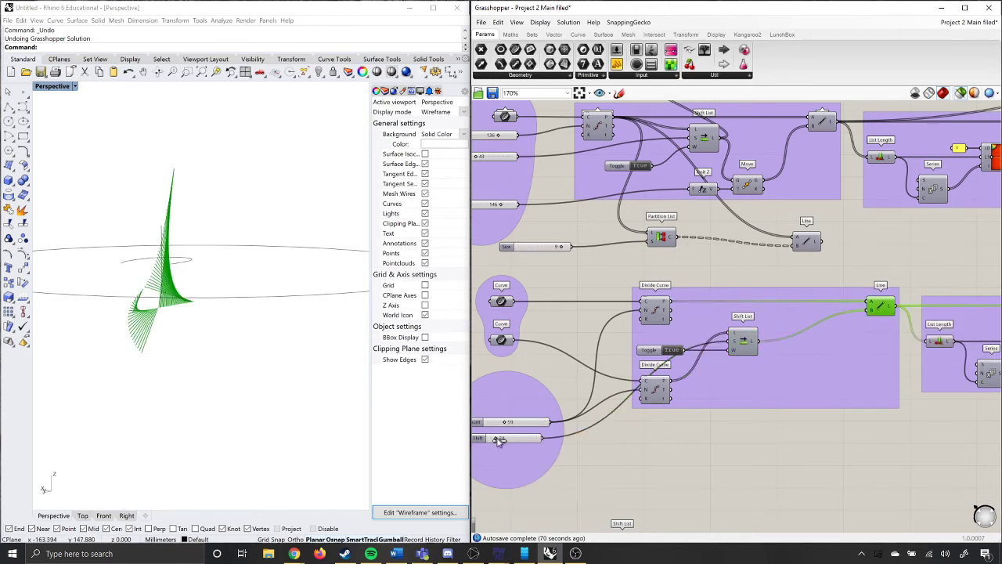
{"action": "mouse_move", "coordinate": [499, 441]}
{"action": "left_mouse_down"}
{"action": "mouse_move", "coordinate": [507, 442]}
{"action": "mouse_move", "coordinate": [497, 442]}
{"action": "left_mouse_up"}
{"action": "mouse_move", "coordinate": [235, 348]}
{"action": "right_mouse_down"}
{"action": "mouse_move", "coordinate": [253, 347]}
{"action": "mouse_move", "coordinate": [221, 345]}
{"action": "right_mouse_up"}
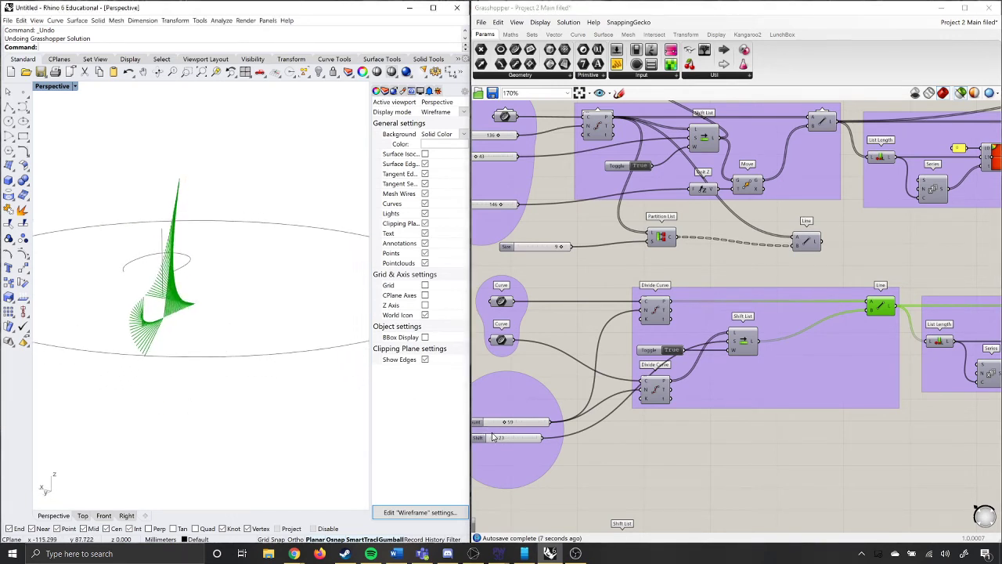
{"action": "left_click_drag", "start_coordinate": [494, 439], "coordinate": [501, 443]}
Enable the preview of the second definition's Custom Preview component so its lines draw in gradient colours without being selected.
{"action": "scroll", "coordinate": [588, 394], "scroll_direction": "down", "scroll_amount": 3}
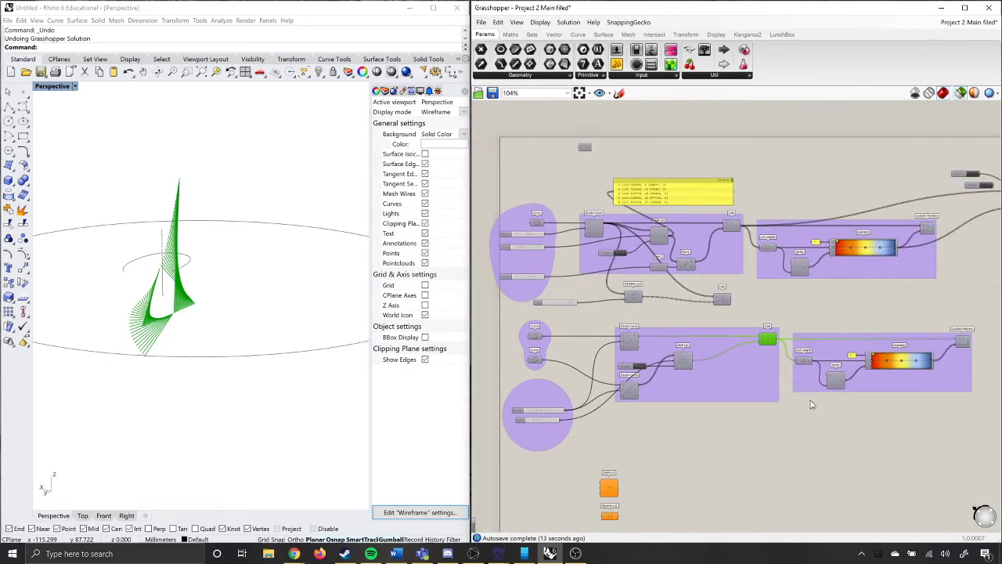
{"action": "scroll", "coordinate": [929, 380], "scroll_direction": "up", "scroll_amount": 6}
{"action": "scroll", "coordinate": [705, 363], "scroll_direction": "down", "scroll_amount": 3}
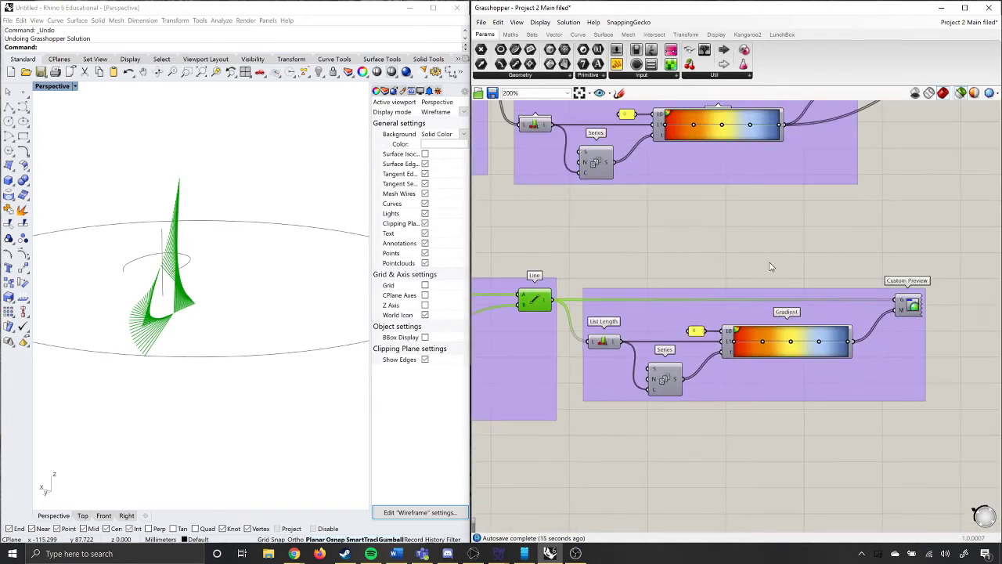
{"action": "scroll", "coordinate": [771, 267], "scroll_direction": "down", "scroll_amount": 2}
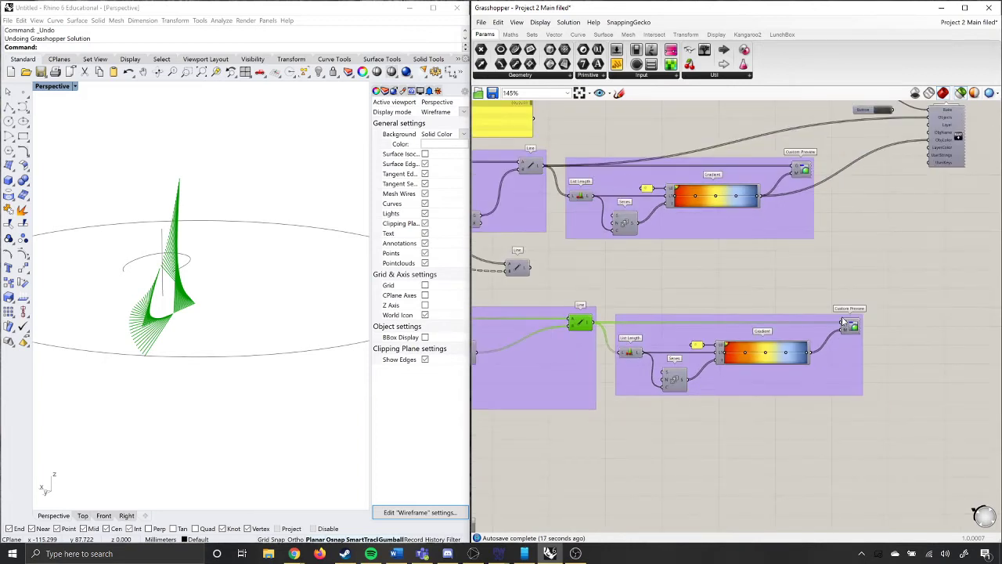
{"action": "left_click", "coordinate": [893, 335]}
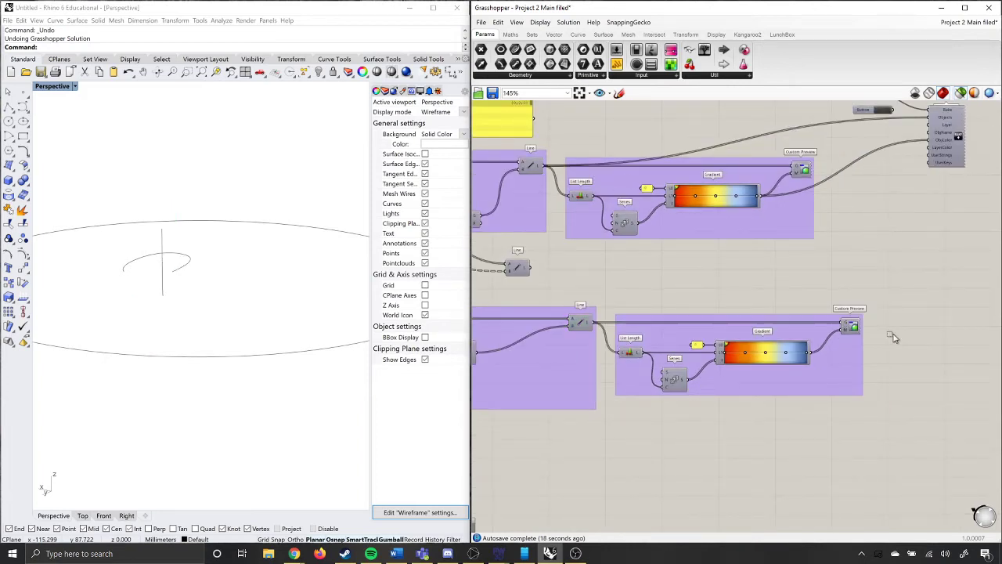
{"action": "right_click", "coordinate": [854, 329]}
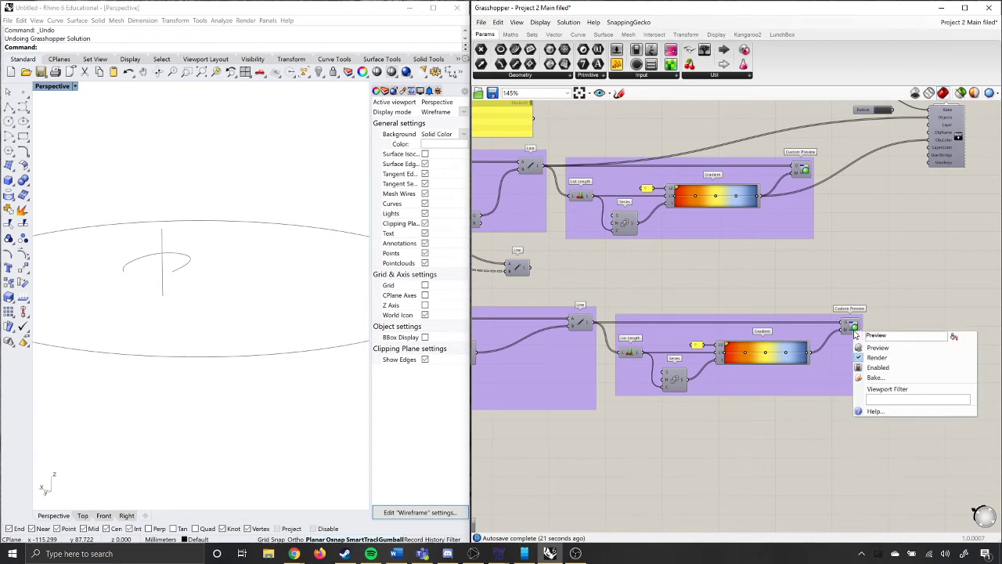
{"action": "left_click", "coordinate": [877, 347]}
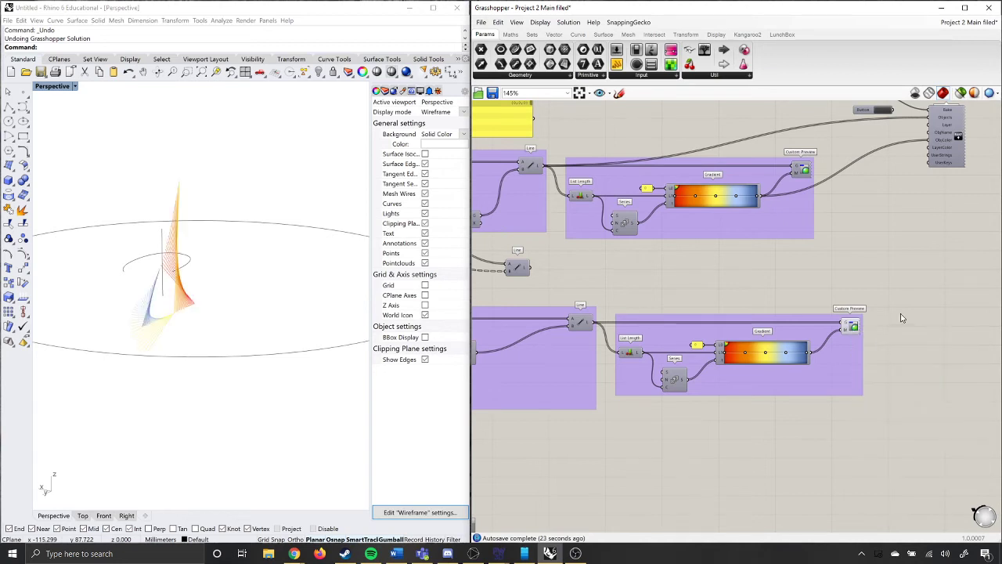
Set the second definition's Shift slider to 43 and finally to 45, checking the coloured lines from different angles in the perspective view.
{"action": "right_click_drag", "start_coordinate": [114, 305], "coordinate": [188, 318]}
{"action": "scroll", "coordinate": [755, 362], "scroll_direction": "down", "scroll_amount": 4}
{"action": "scroll", "coordinate": [581, 389], "scroll_direction": "up", "scroll_amount": 4}
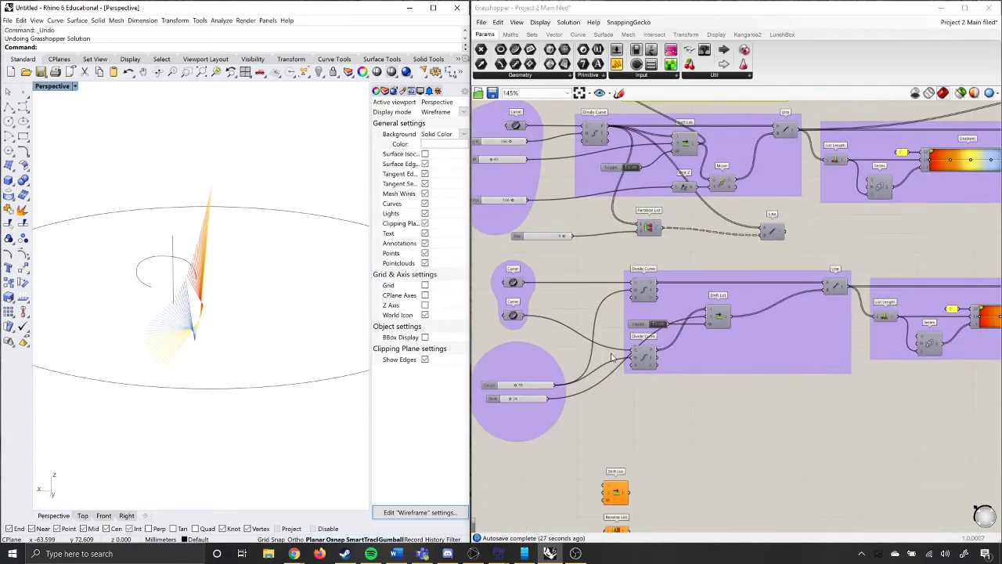
{"action": "scroll", "coordinate": [513, 400], "scroll_direction": "up", "scroll_amount": 3}
{"action": "mouse_move", "coordinate": [513, 400]}
{"action": "left_mouse_down"}
{"action": "mouse_move", "coordinate": [529, 398]}
{"action": "mouse_move", "coordinate": [509, 400]}
{"action": "left_mouse_up"}
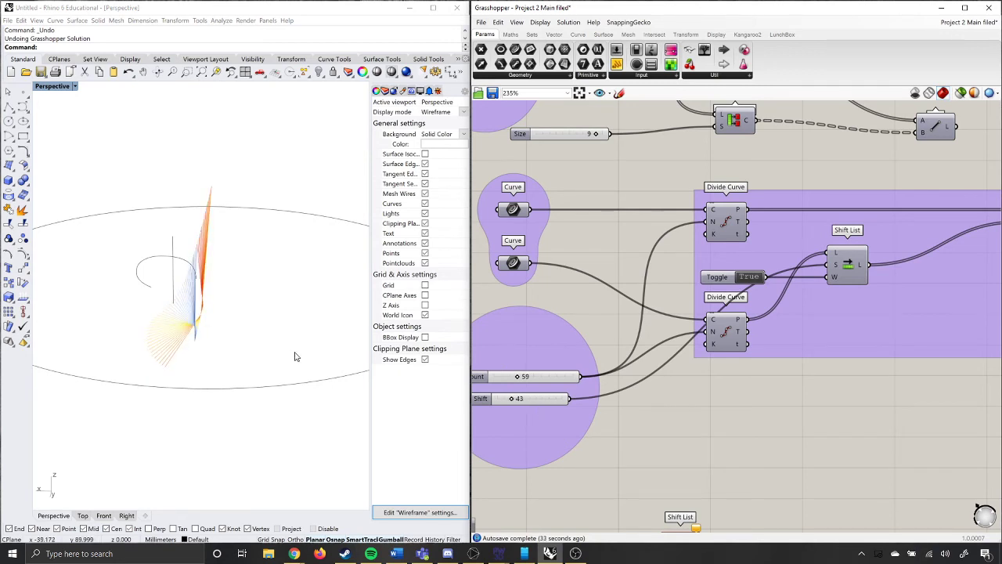
{"action": "right_click_drag", "start_coordinate": [293, 353], "coordinate": [242, 364]}
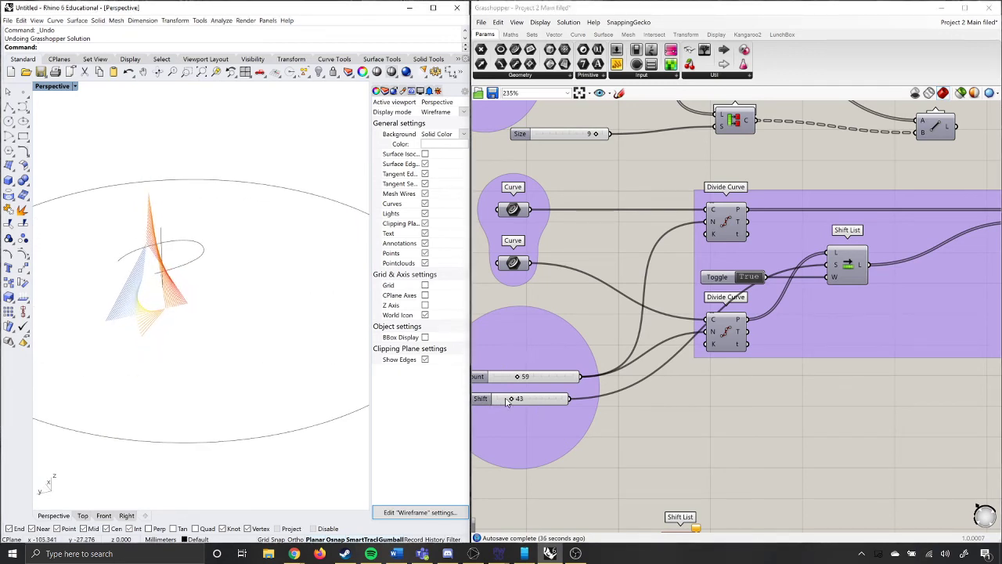
{"action": "left_click_drag", "start_coordinate": [506, 402], "coordinate": [517, 404]}
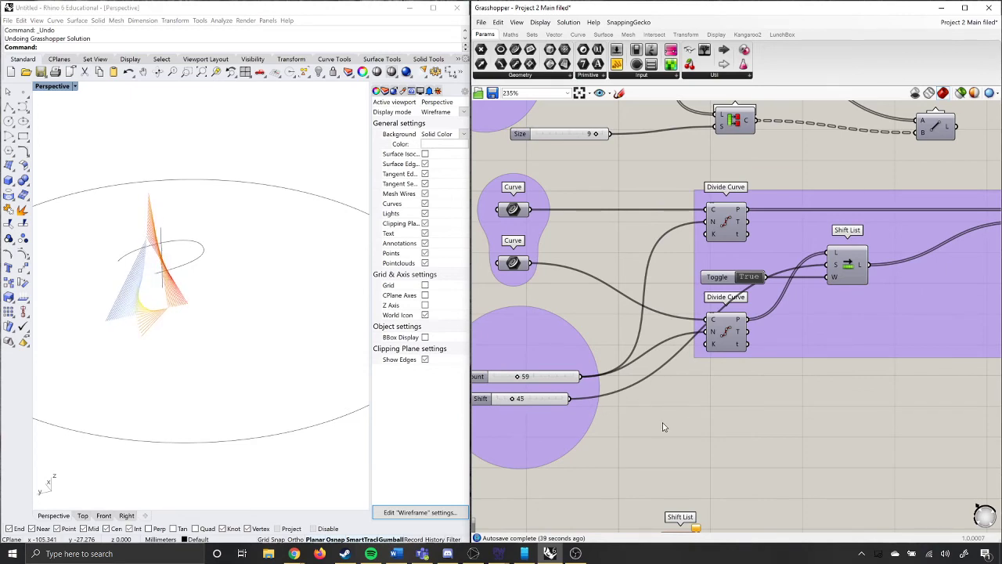
Turn off the preview of the second definition's Custom Preview component.
{"action": "scroll", "coordinate": [664, 426], "scroll_direction": "down", "scroll_amount": 4}
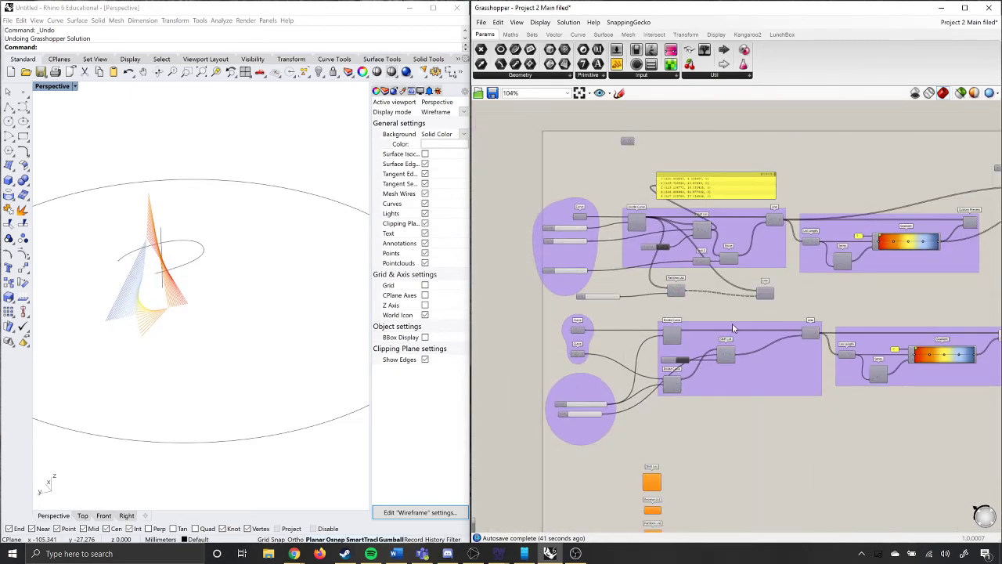
{"action": "scroll", "coordinate": [584, 365], "scroll_direction": "down", "scroll_amount": 4}
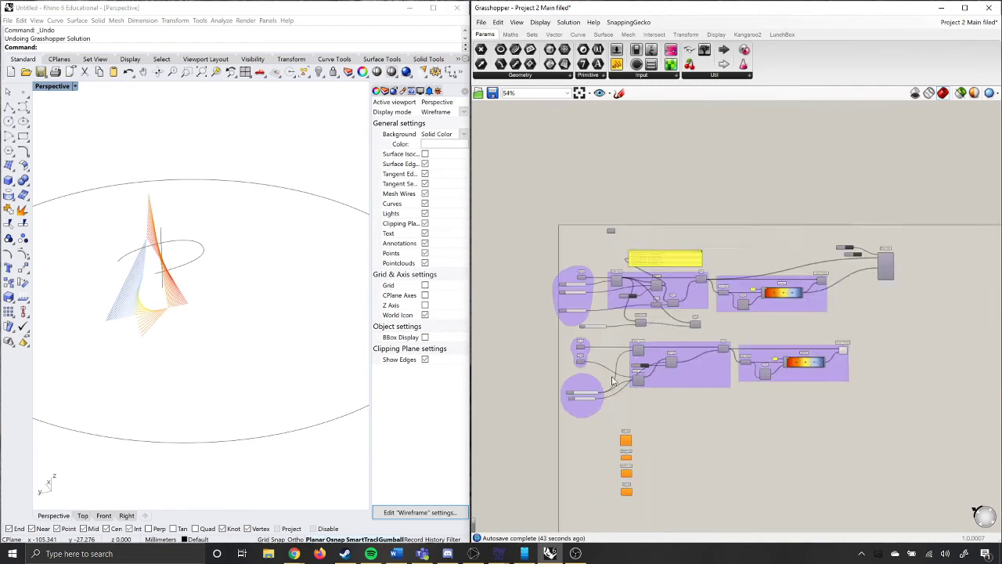
{"action": "scroll", "coordinate": [772, 362], "scroll_direction": "up", "scroll_amount": 4}
{"action": "left_click", "coordinate": [759, 356]}
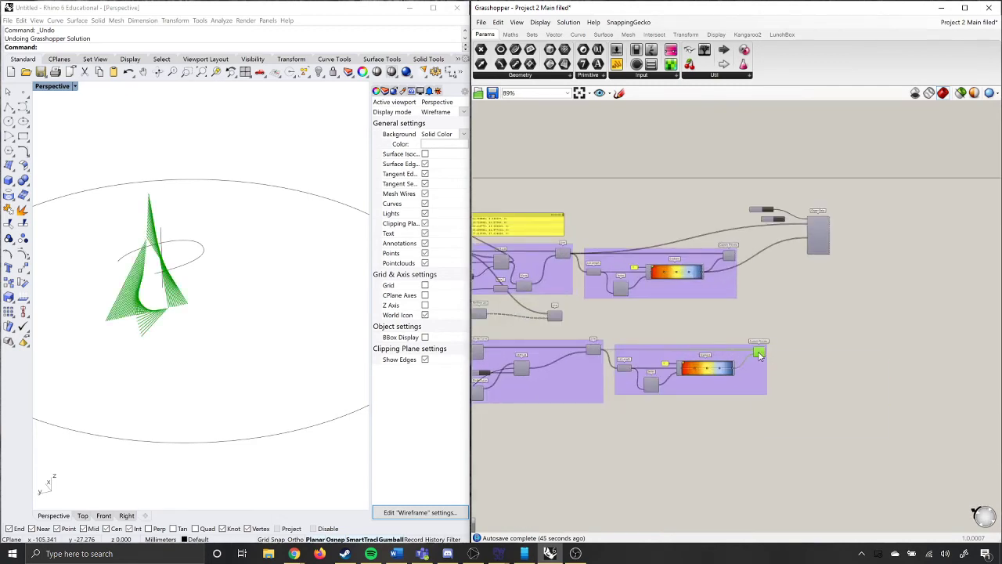
{"action": "right_click", "coordinate": [758, 354]}
{"action": "left_click", "coordinate": [780, 380]}
Examine the Partition List component below the first definition and set its Size slider to 3.
{"action": "scroll", "coordinate": [577, 340], "scroll_direction": "down", "scroll_amount": 3}
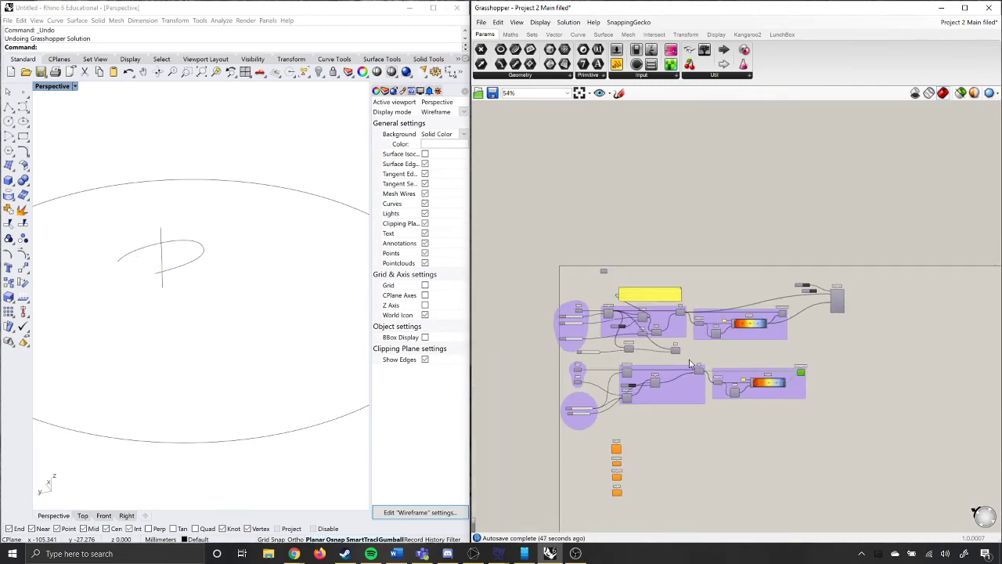
{"action": "scroll", "coordinate": [649, 370], "scroll_direction": "up", "scroll_amount": 5}
{"action": "left_click", "coordinate": [648, 369]}
{"action": "scroll", "coordinate": [648, 370], "scroll_direction": "up", "scroll_amount": 3}
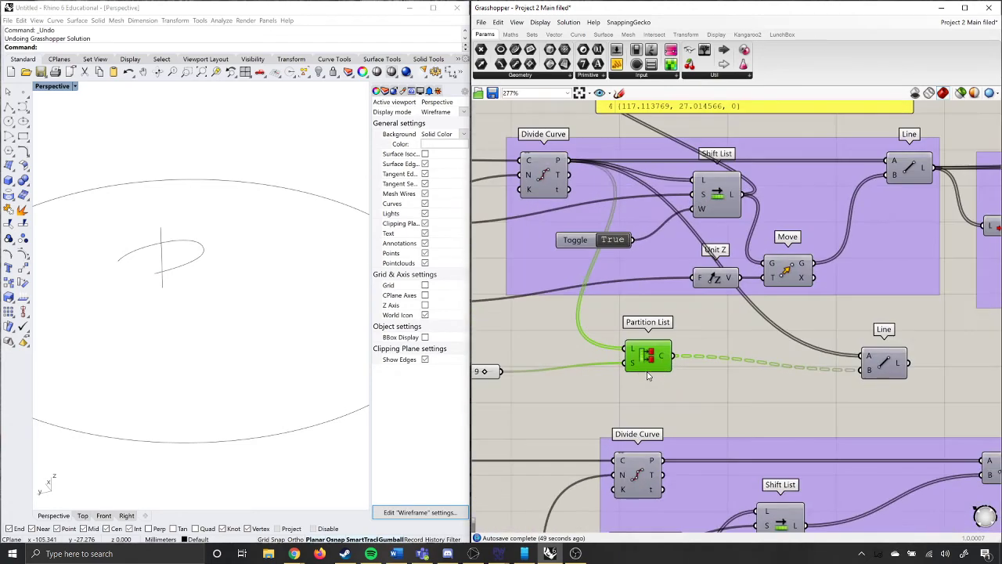
{"action": "scroll", "coordinate": [634, 373], "scroll_direction": "down", "scroll_amount": 4}
{"action": "scroll", "coordinate": [622, 378], "scroll_direction": "up", "scroll_amount": 3}
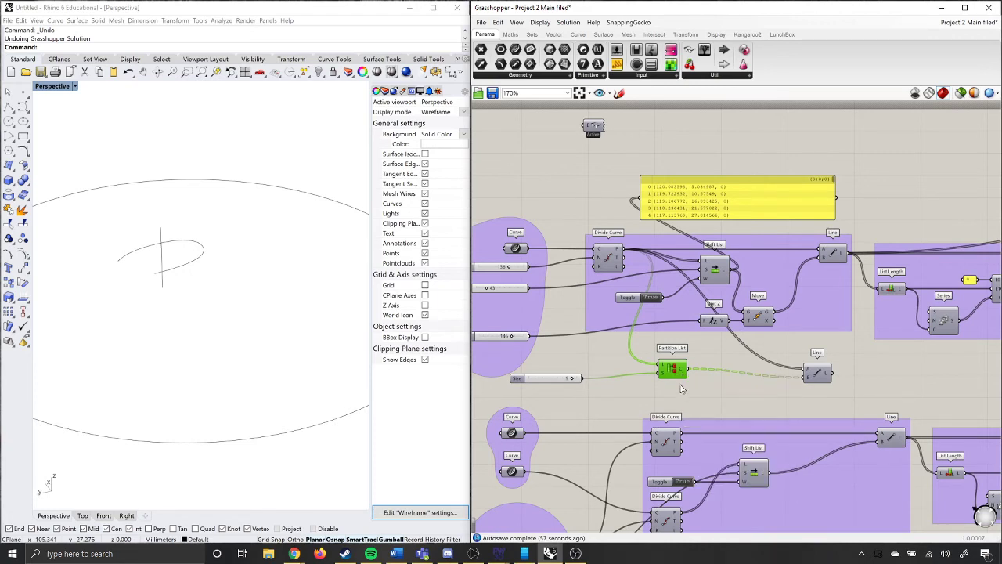
{"action": "left_click_drag", "start_coordinate": [572, 382], "coordinate": [543, 396]}
Turn on selected-only preview for the Line component fed by the Partition List and inspect its dense line pattern up close.
{"action": "left_click", "coordinate": [823, 378]}
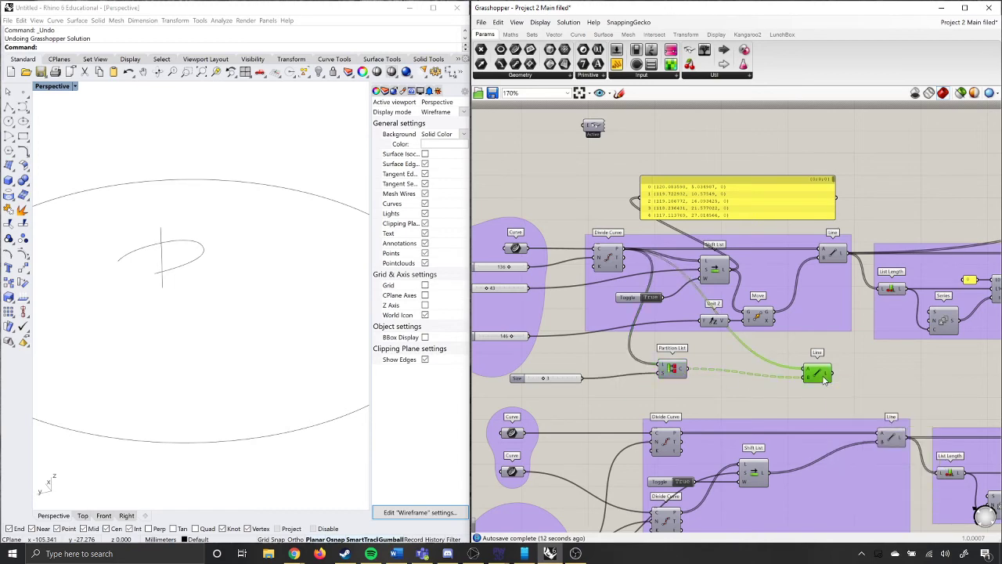
{"action": "scroll", "coordinate": [711, 361], "scroll_direction": "up", "scroll_amount": 3}
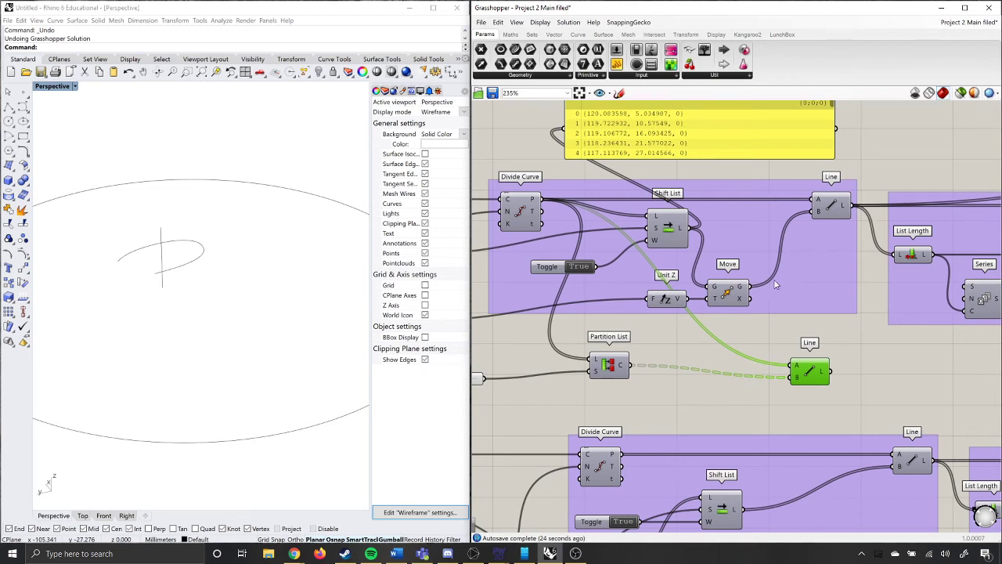
{"action": "left_click", "coordinate": [960, 92]}
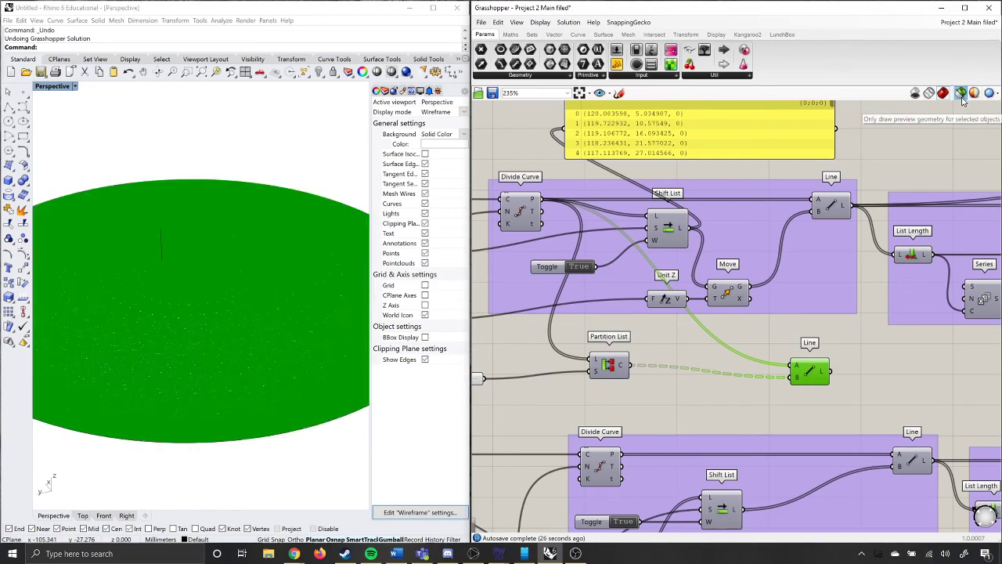
{"action": "right_click_drag", "start_coordinate": [256, 294], "coordinate": [263, 340]}
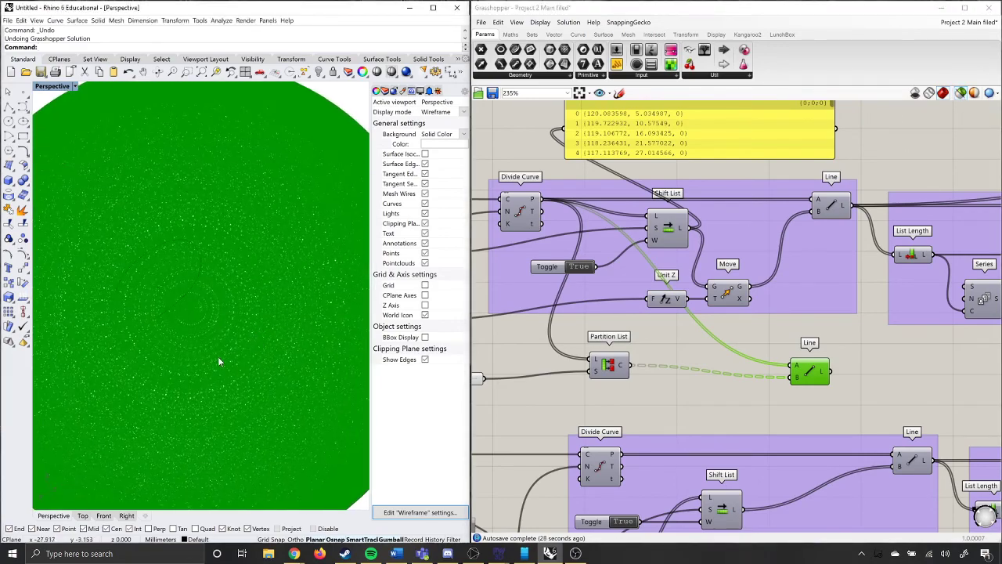
{"action": "scroll", "coordinate": [213, 361], "scroll_direction": "up", "scroll_amount": 5}
{"action": "scroll", "coordinate": [212, 357], "scroll_direction": "up", "scroll_amount": 8}
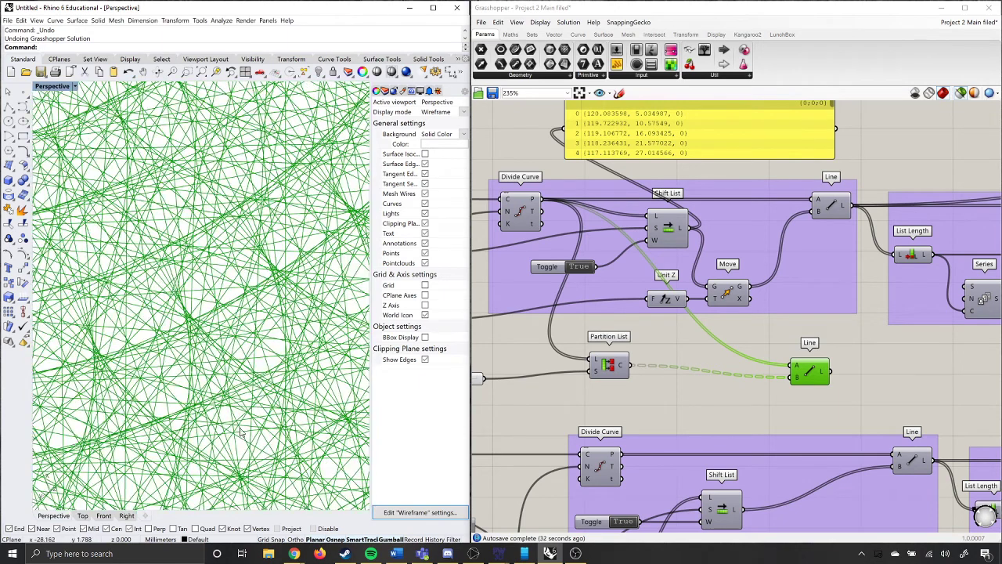
Check the data reaching the Line component's End Point input and set the Partition List's Size slider to 6.
{"action": "scroll", "coordinate": [858, 361], "scroll_direction": "down", "scroll_amount": 3}
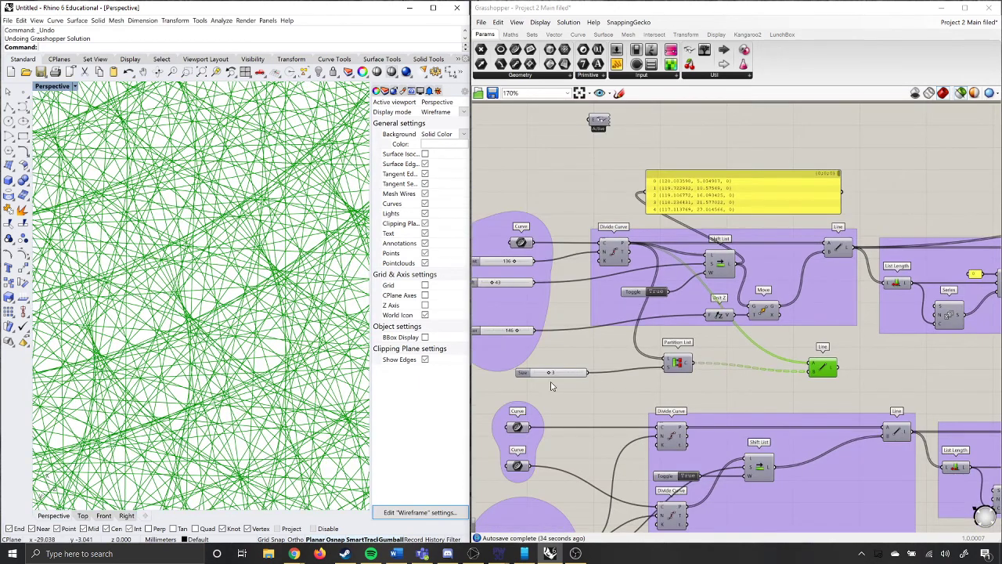
{"action": "scroll", "coordinate": [610, 383], "scroll_direction": "up", "scroll_amount": 3}
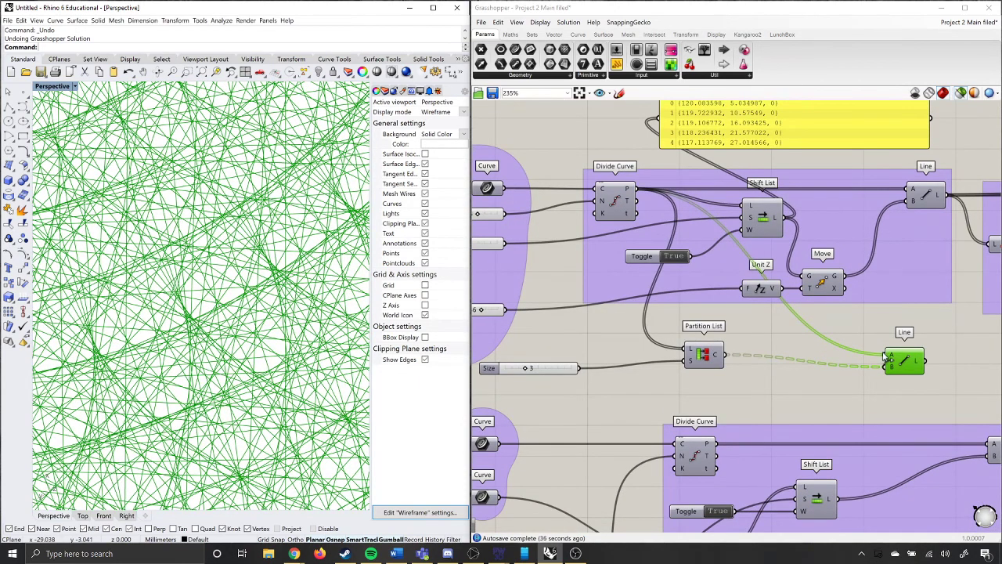
{"action": "mouse_move", "coordinate": [892, 371]}
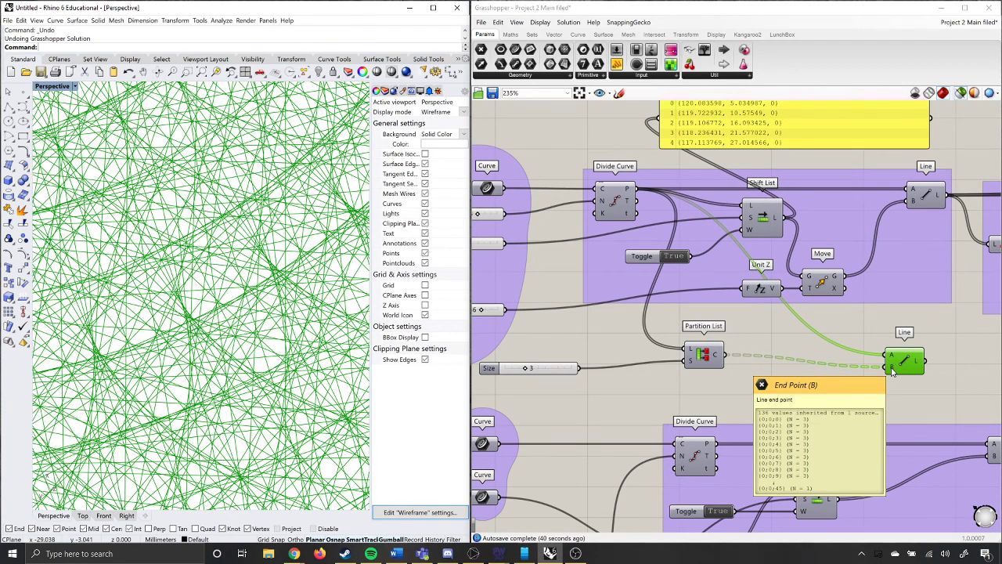
{"action": "left_click_drag", "start_coordinate": [527, 369], "coordinate": [543, 369]}
{"action": "scroll", "coordinate": [185, 245], "scroll_direction": "down", "scroll_amount": 5}
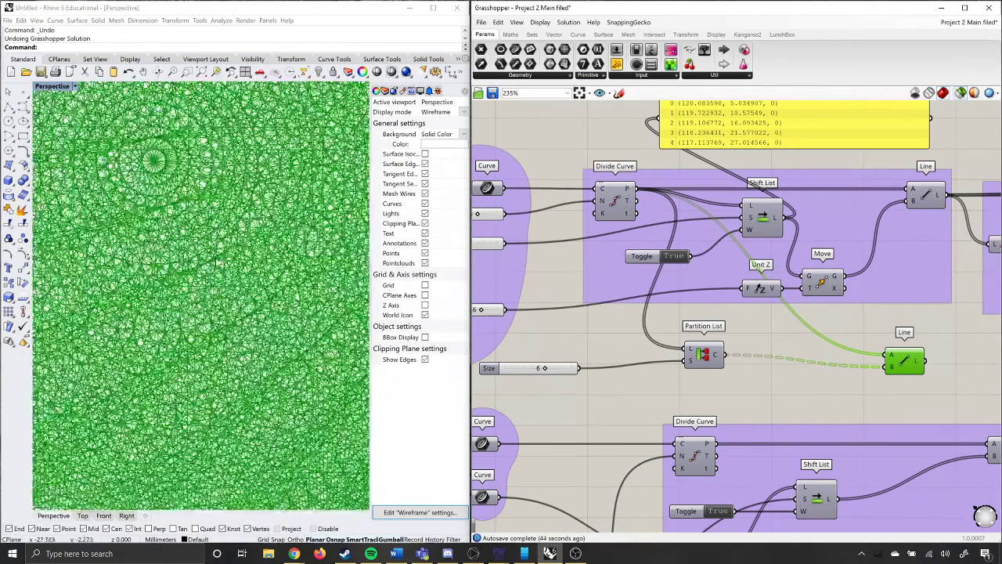
Add a number slider with the value 20 below the existing Size slider and connect it to the Partition List's S input.
{"action": "left_click", "coordinate": [532, 395]}
{"action": "double_click", "coordinate": [533, 393]}
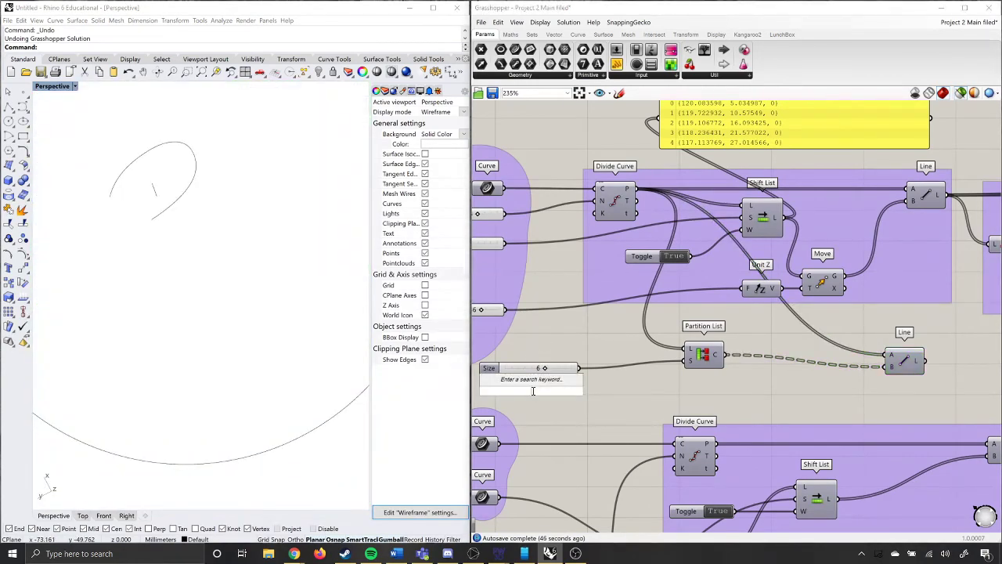
{"action": "type", "text": "20"}
{"action": "key", "text": "Return"}
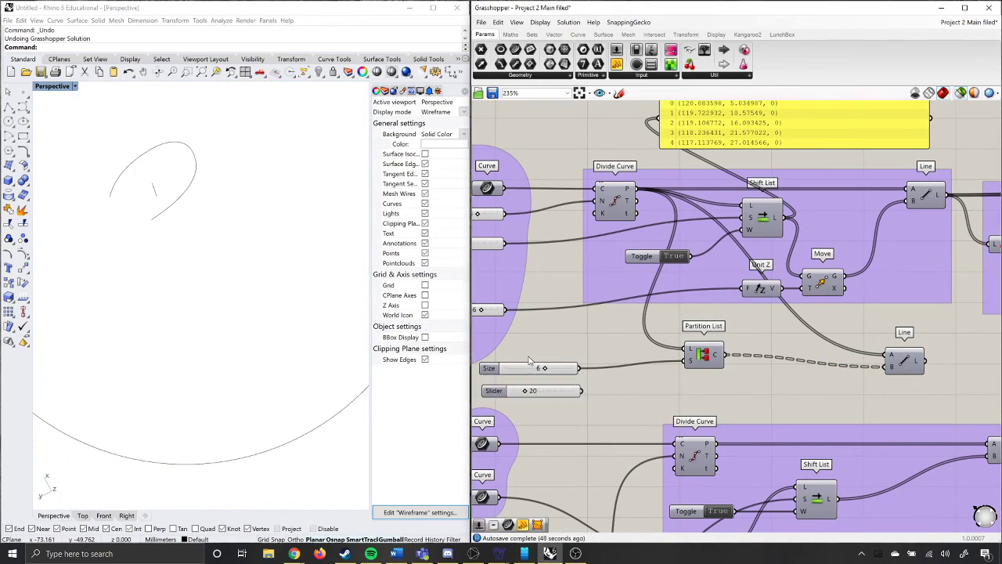
{"action": "left_click_drag", "start_coordinate": [583, 393], "coordinate": [685, 361]}
Preview the Line component fed by the Partition List and set the new Size slider to 18.
{"action": "left_click", "coordinate": [908, 368]}
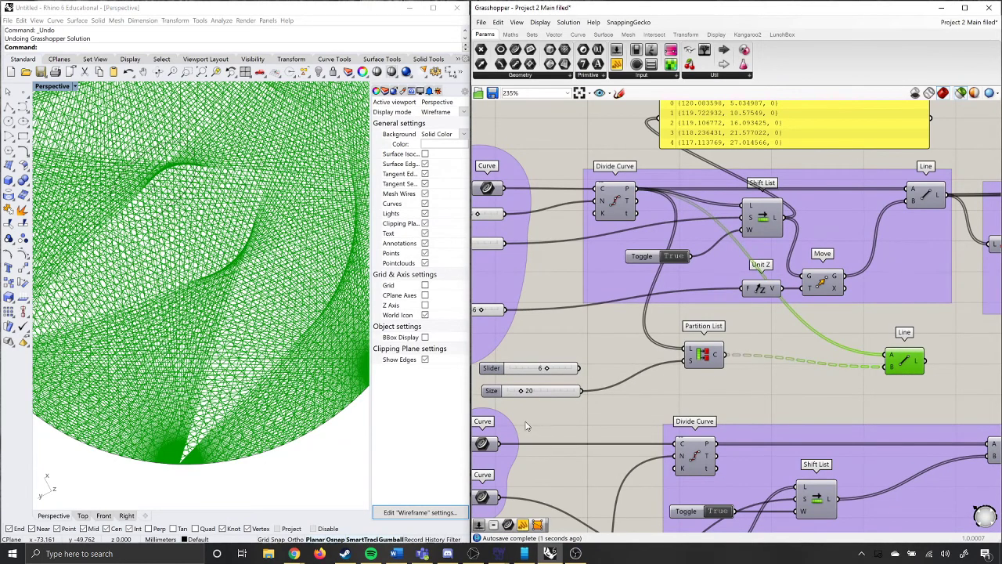
{"action": "mouse_move", "coordinate": [523, 393]}
{"action": "left_mouse_down"}
{"action": "mouse_move", "coordinate": [564, 387]}
{"action": "mouse_move", "coordinate": [523, 399]}
{"action": "left_mouse_up"}
{"action": "scroll", "coordinate": [310, 415], "scroll_direction": "down", "scroll_amount": 4}
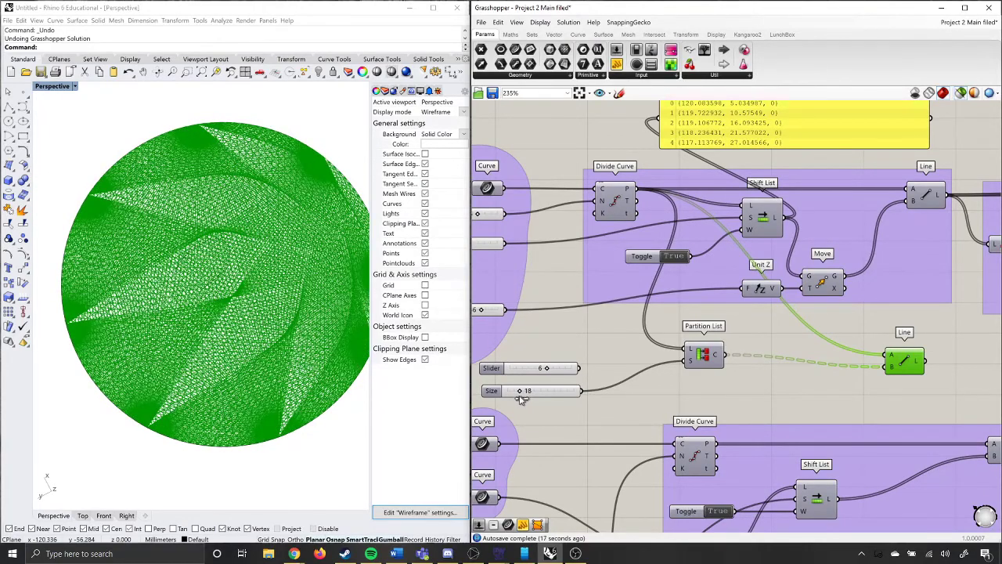
Duplicate the Partition List, place the copy below the original, and connect the slider set to 6 to its S input.
{"action": "left_click", "coordinate": [708, 367]}
{"action": "key", "text": "ctrl+c"}
{"action": "key", "text": "ctrl+v"}
{"action": "left_click_drag", "start_coordinate": [722, 375], "coordinate": [766, 410]}
{"action": "left_click_drag", "start_coordinate": [581, 374], "coordinate": [760, 403]}
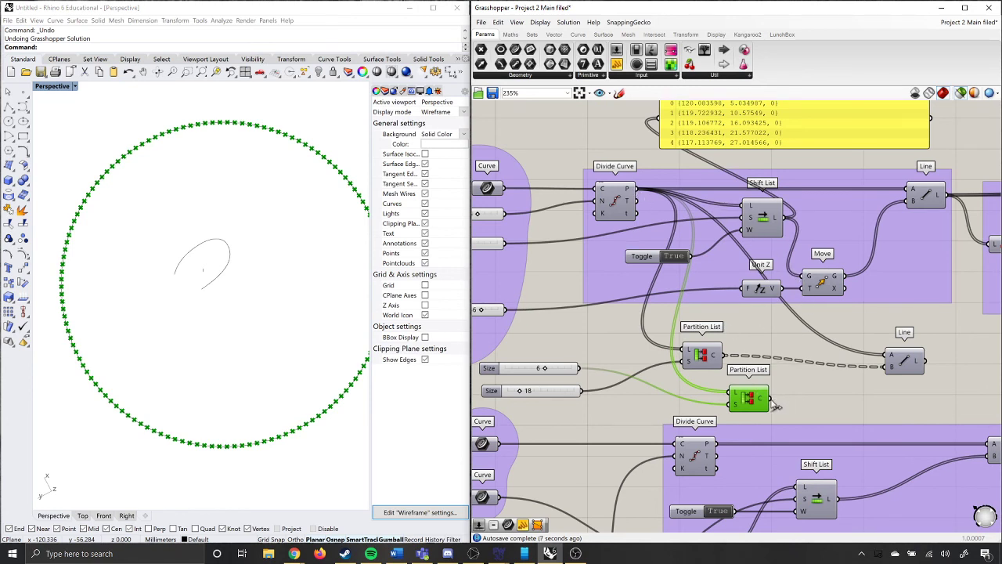
Connect the duplicate Partition List's output to the Line's A input and set the original Partition List's Size slider to 38.
{"action": "left_click_drag", "start_coordinate": [775, 400], "coordinate": [891, 366]}
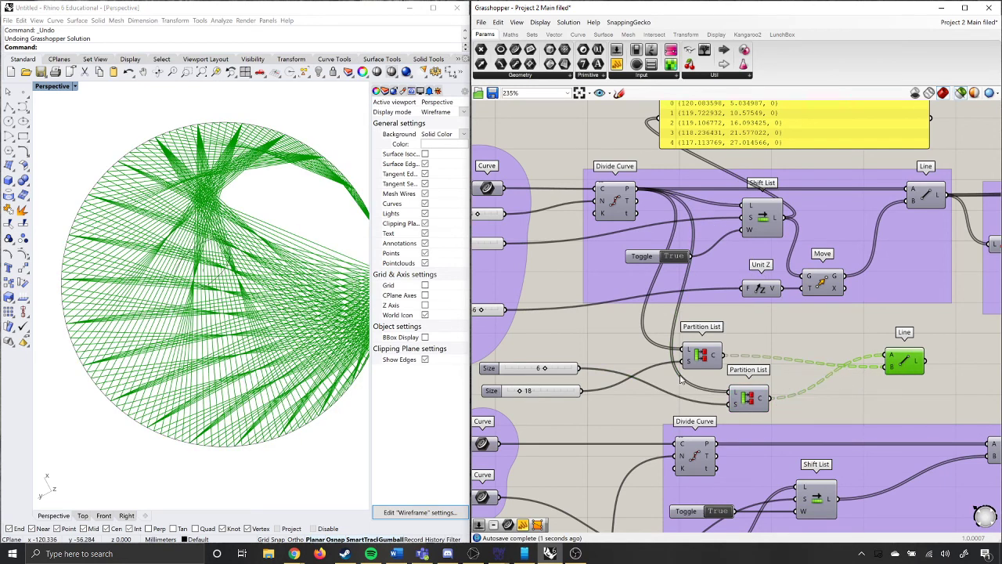
{"action": "mouse_move", "coordinate": [518, 393]}
{"action": "left_mouse_down"}
{"action": "mouse_move", "coordinate": [545, 395]}
{"action": "mouse_move", "coordinate": [534, 396]}
{"action": "left_mouse_up"}
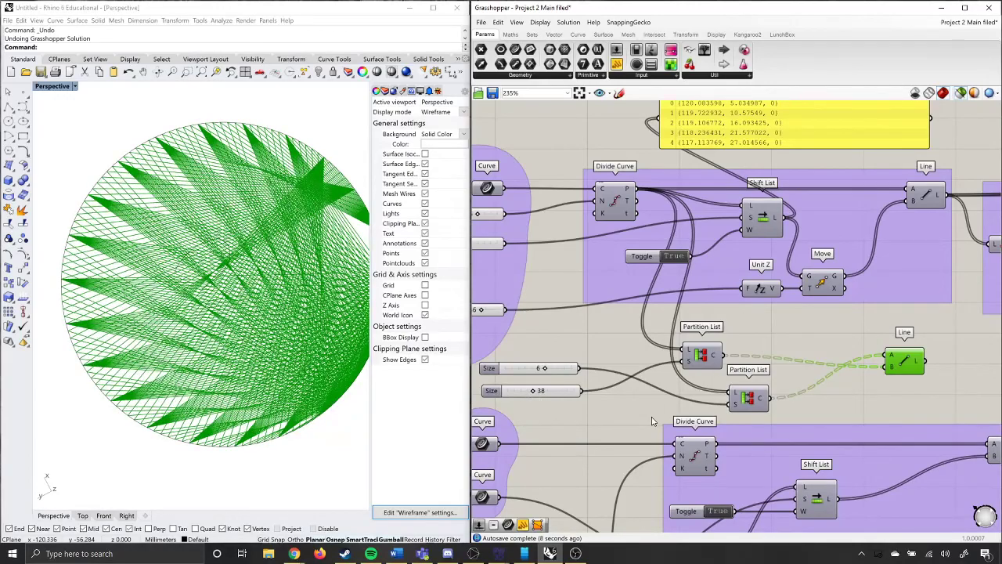
{"action": "left_click", "coordinate": [575, 554]}
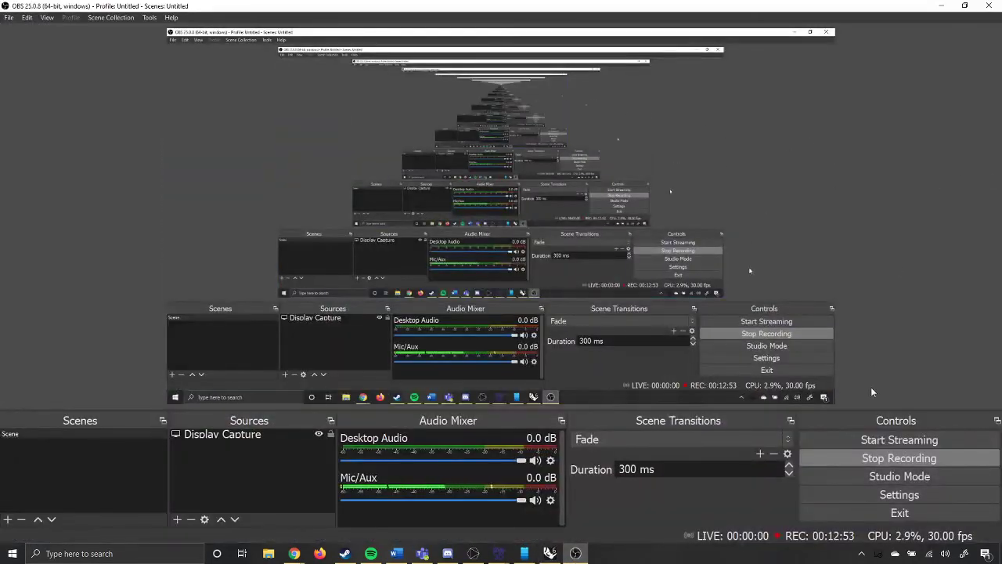